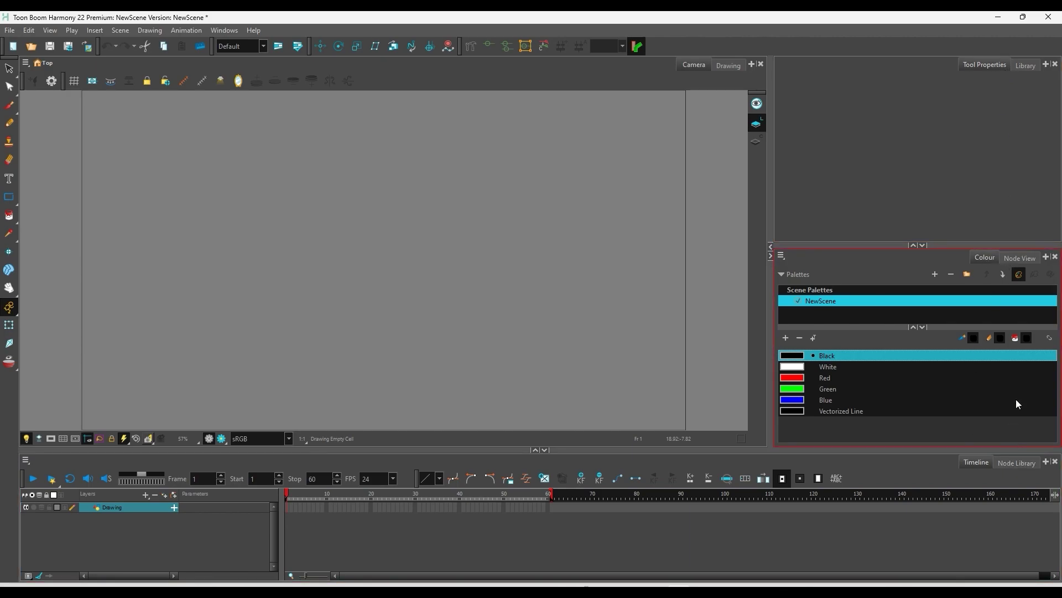
Dock the Timeline view between the Tools toolbar and the Camera view, narrowing it slightly and extending it downward
drag(976, 462, 31, 353)
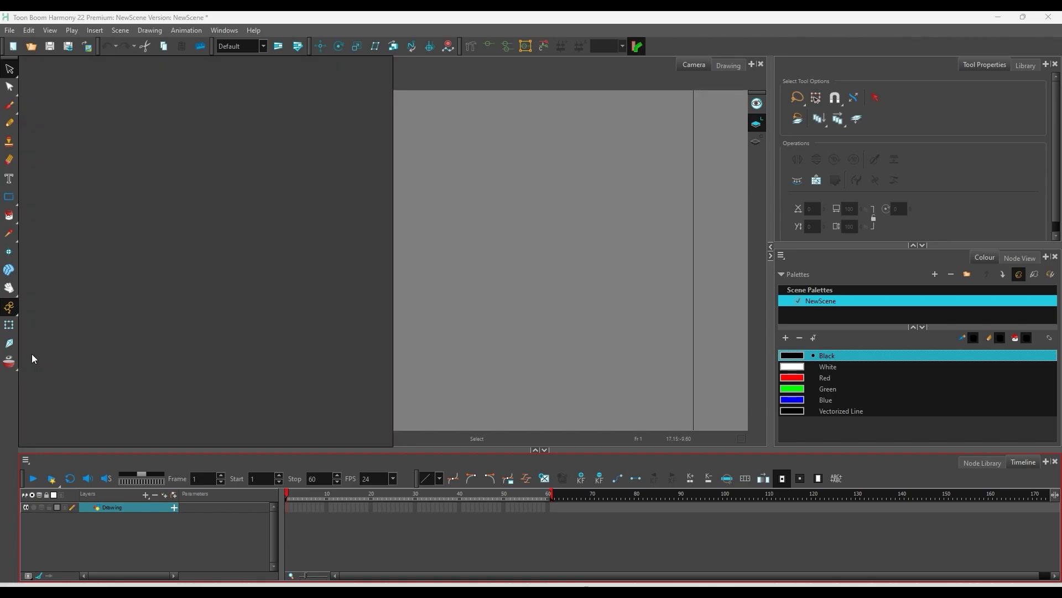
drag(31, 354, 32, 353)
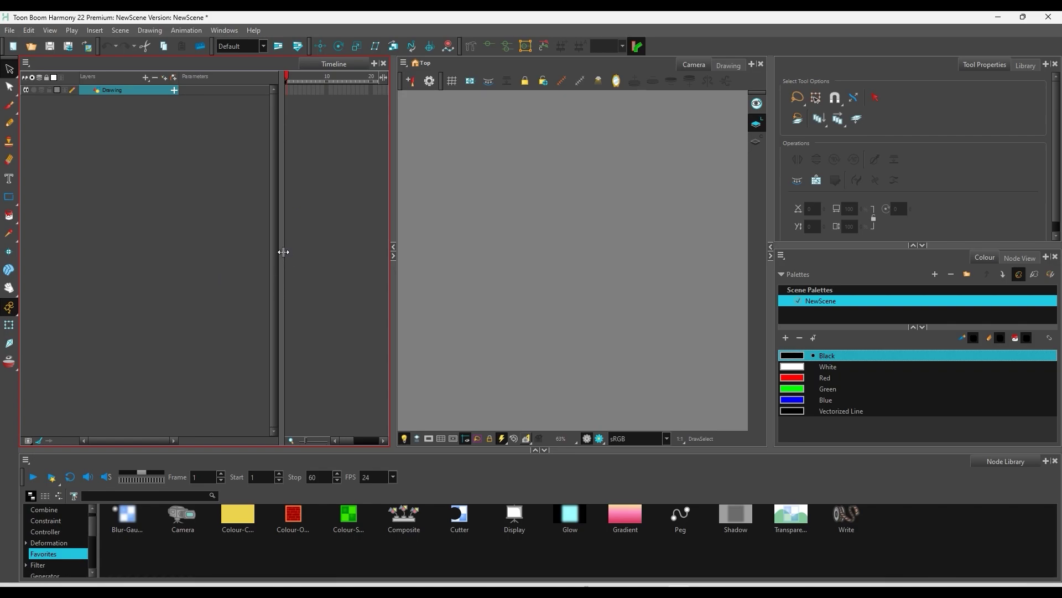
drag(278, 251, 64, 253)
drag(389, 284, 360, 282)
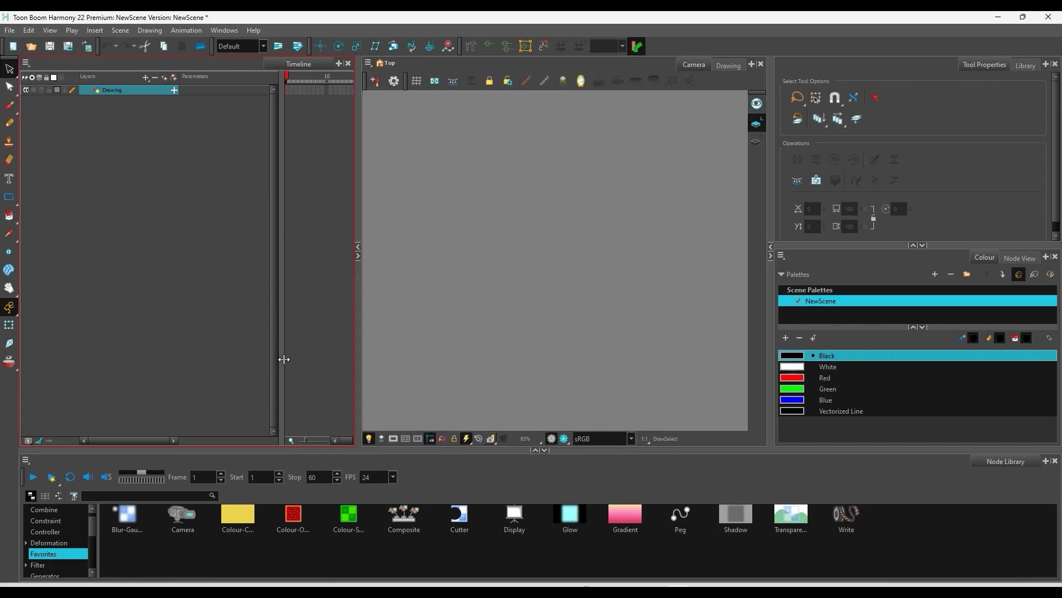
drag(250, 445, 262, 490)
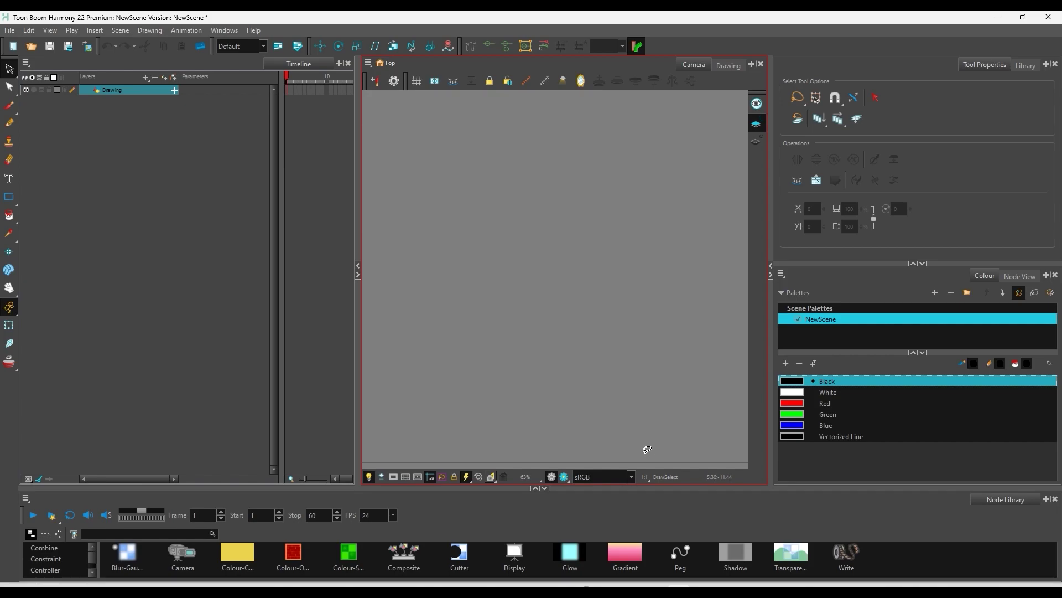
Browse the views that can be added beside the Node Library and close the Node Library view
click(1046, 499)
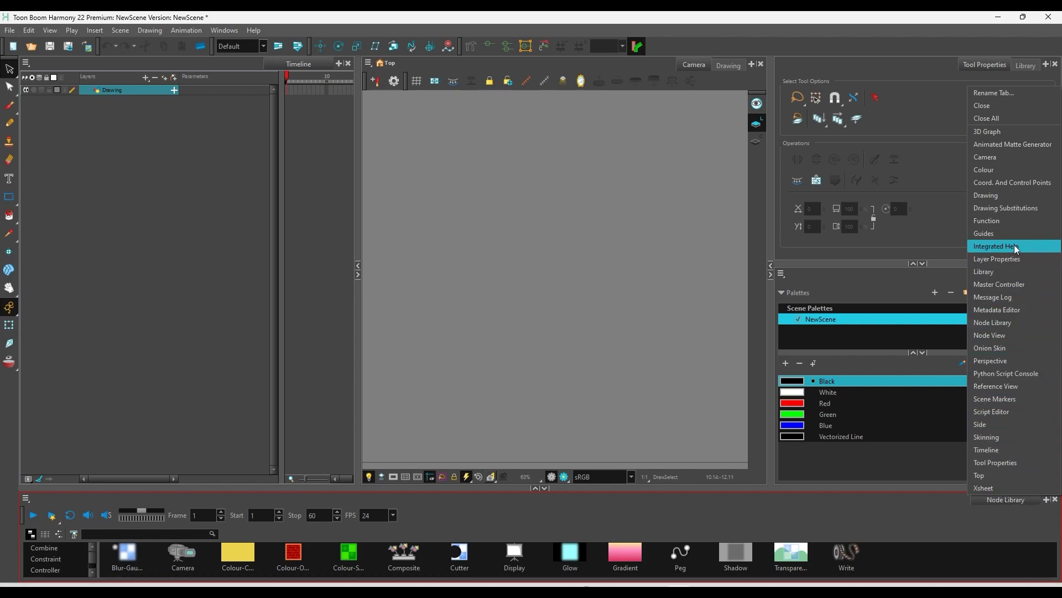
click(998, 451)
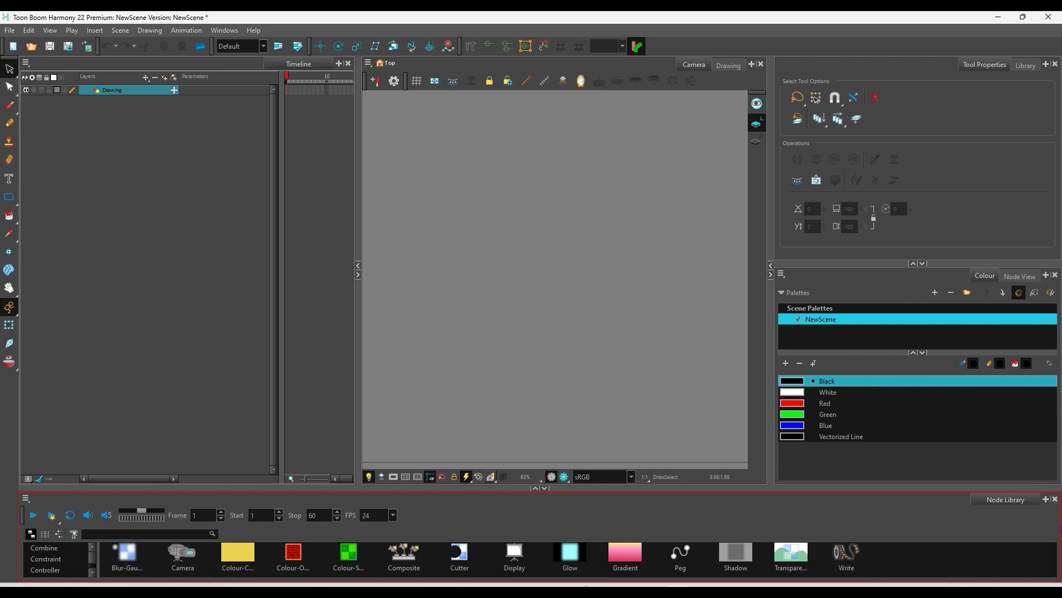
click(1055, 499)
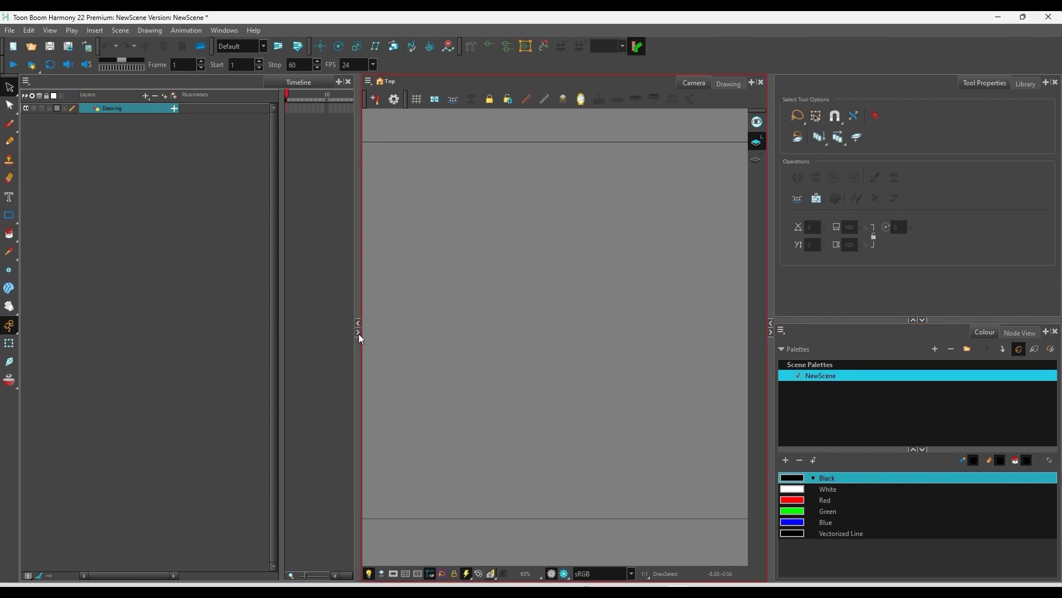
Collapse the Timeline and Camera views so Tool Properties and Colour fill the workspace, and restore them
click(772, 326)
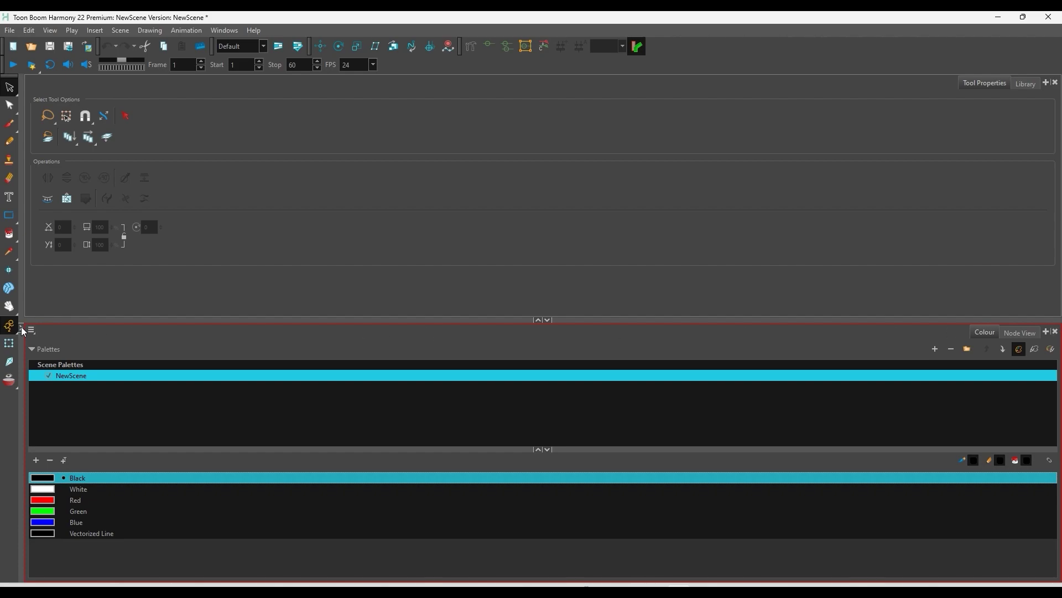
click(22, 331)
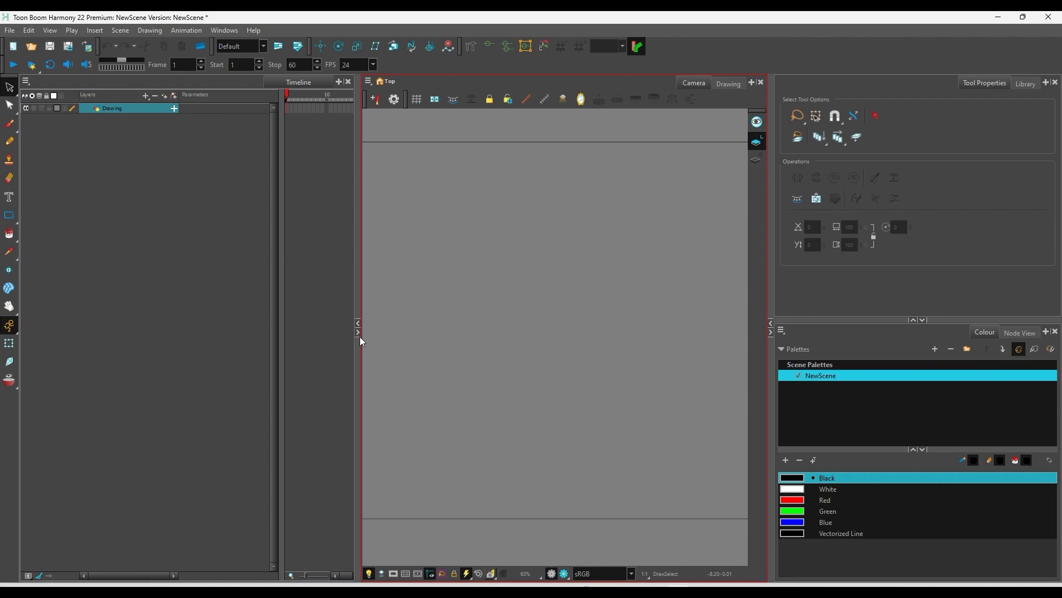
click(355, 359)
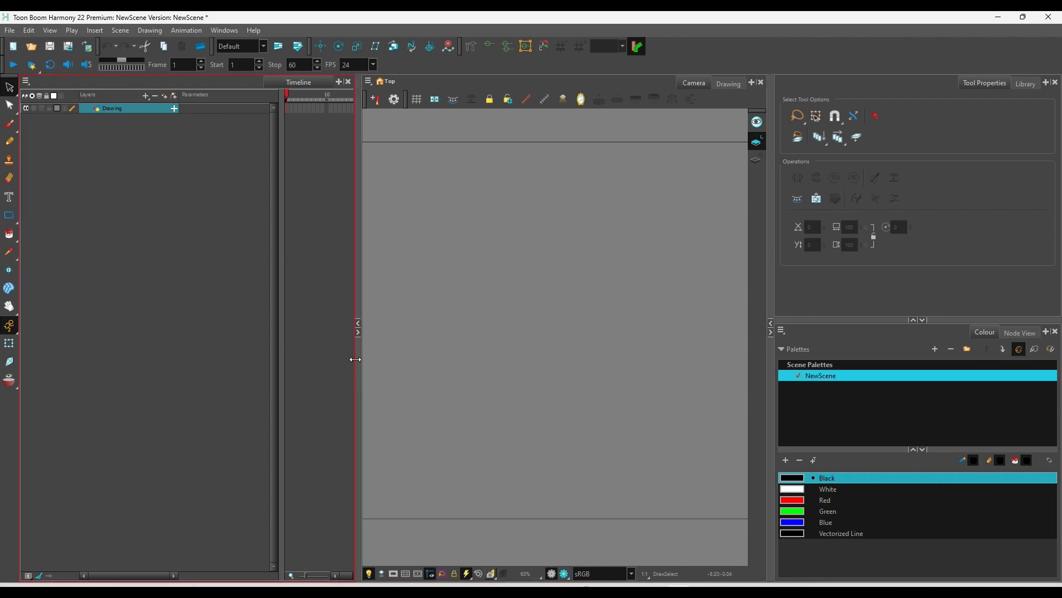
click(475, 390)
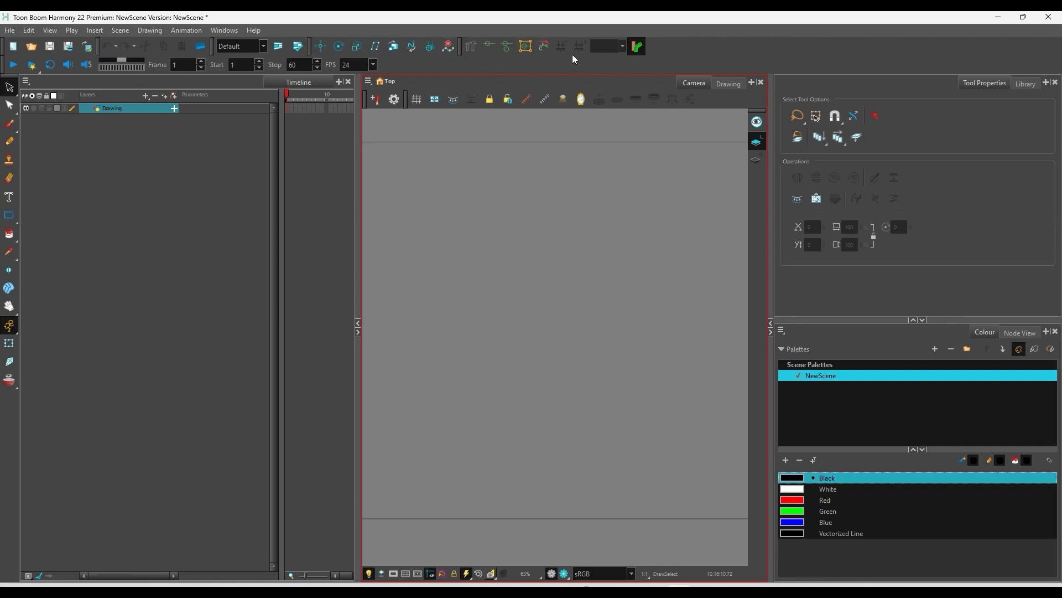
Move the Deformation and Advanced Animation toolbars to a row below the Playback toolbar and show the Node Caching toolbar
drag(462, 47, 392, 85)
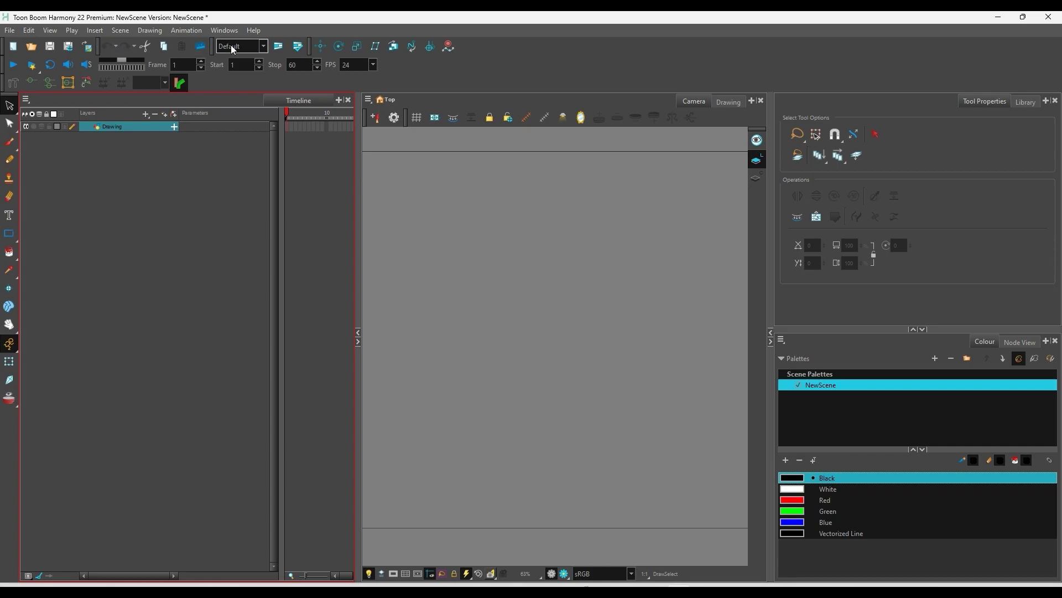
drag(309, 46, 190, 83)
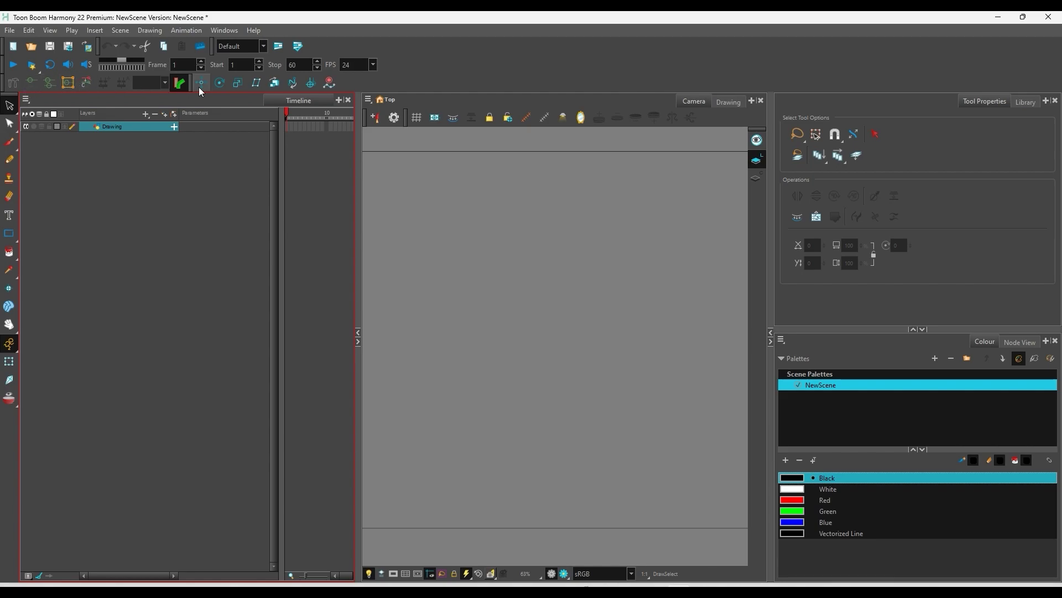
right_click(533, 58)
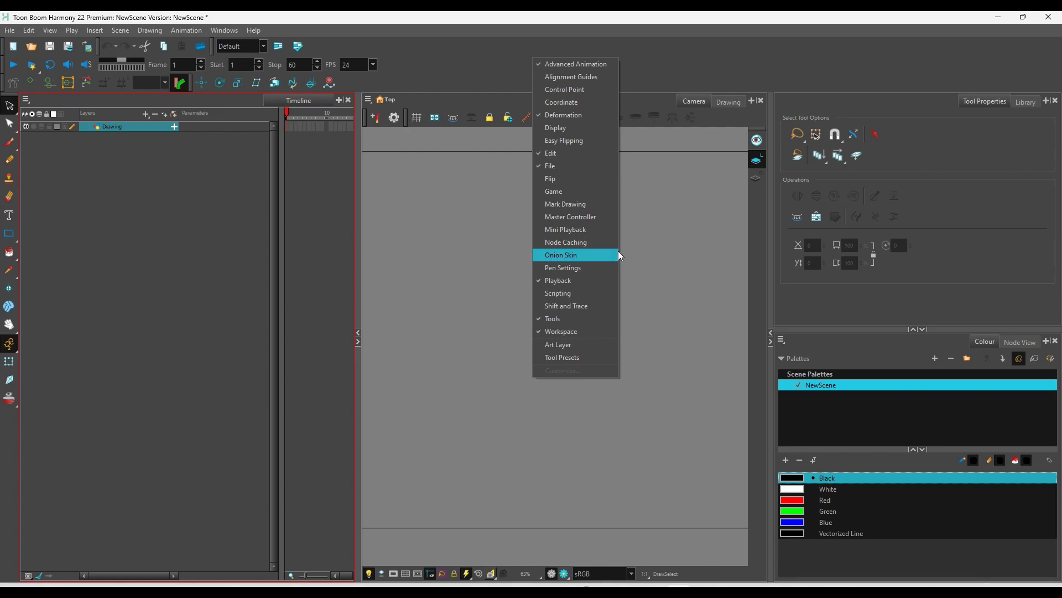
click(566, 241)
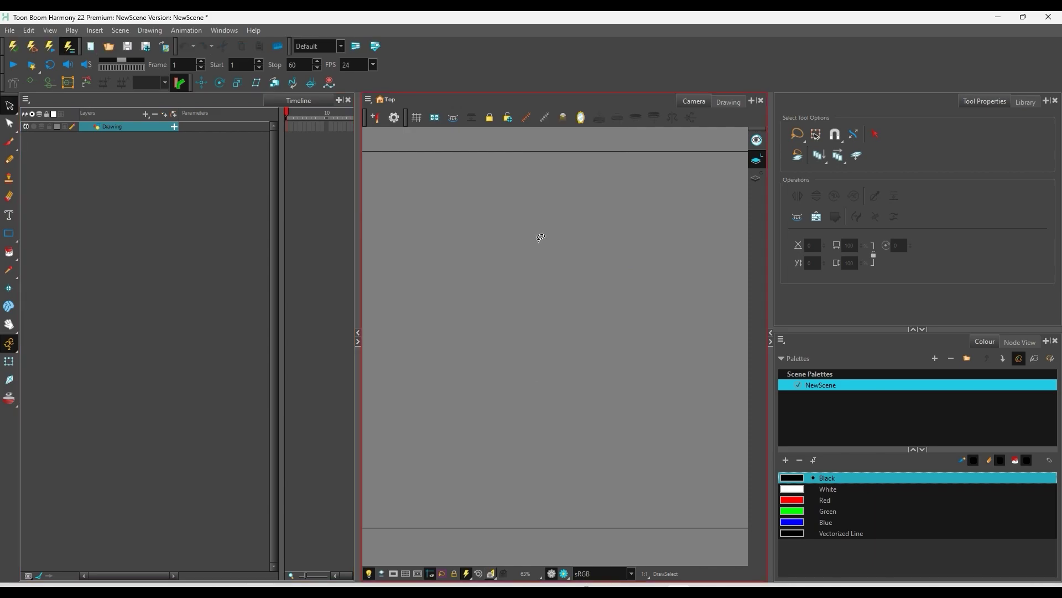
Widen the Camera view against the Tool Properties and Colour views, and make the Colour view taller
drag(771, 217, 892, 217)
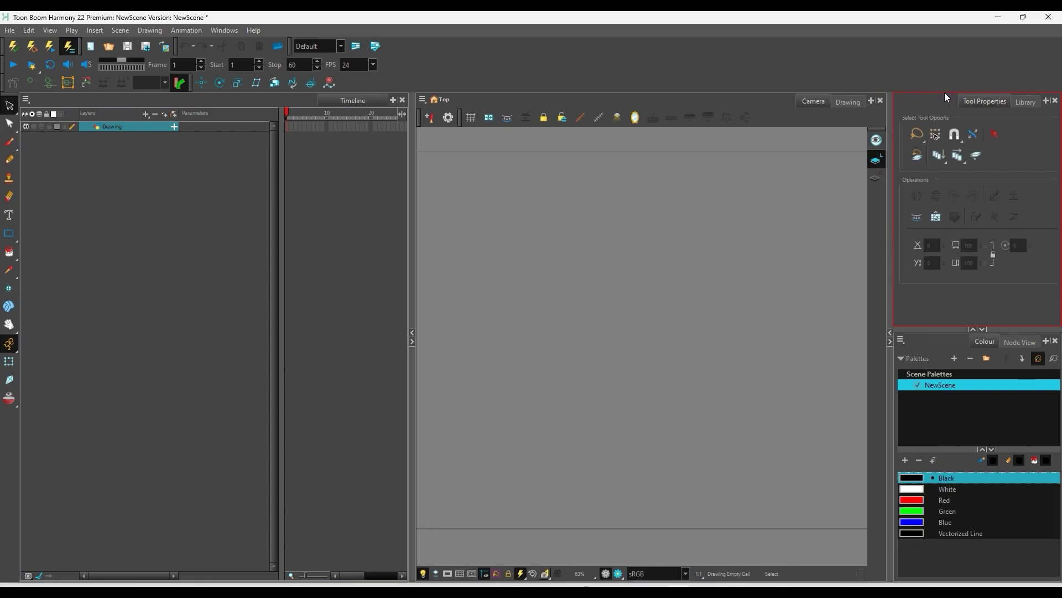
click(952, 391)
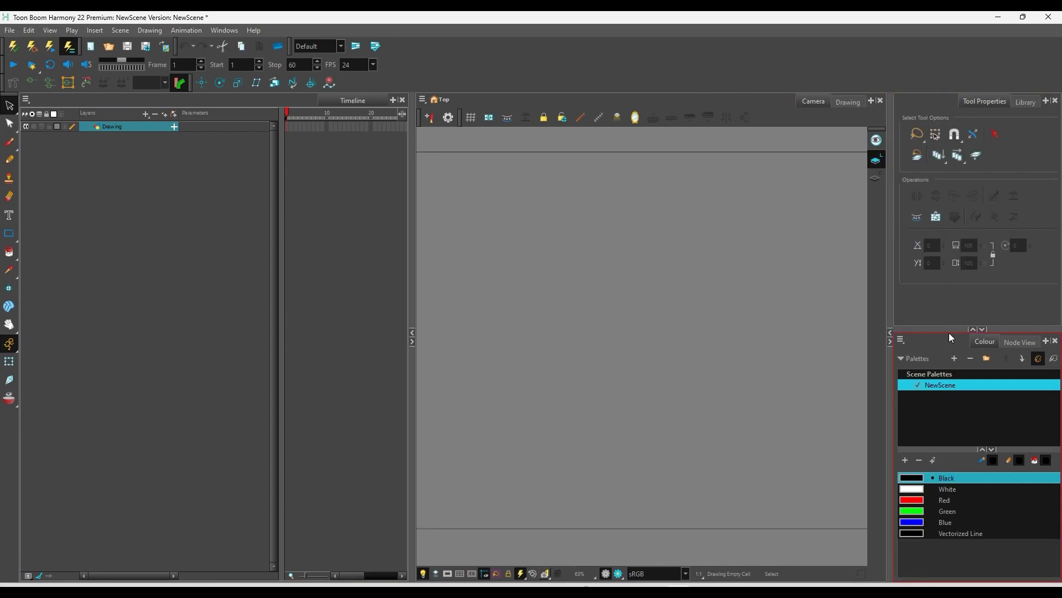
drag(951, 330, 958, 294)
click(308, 434)
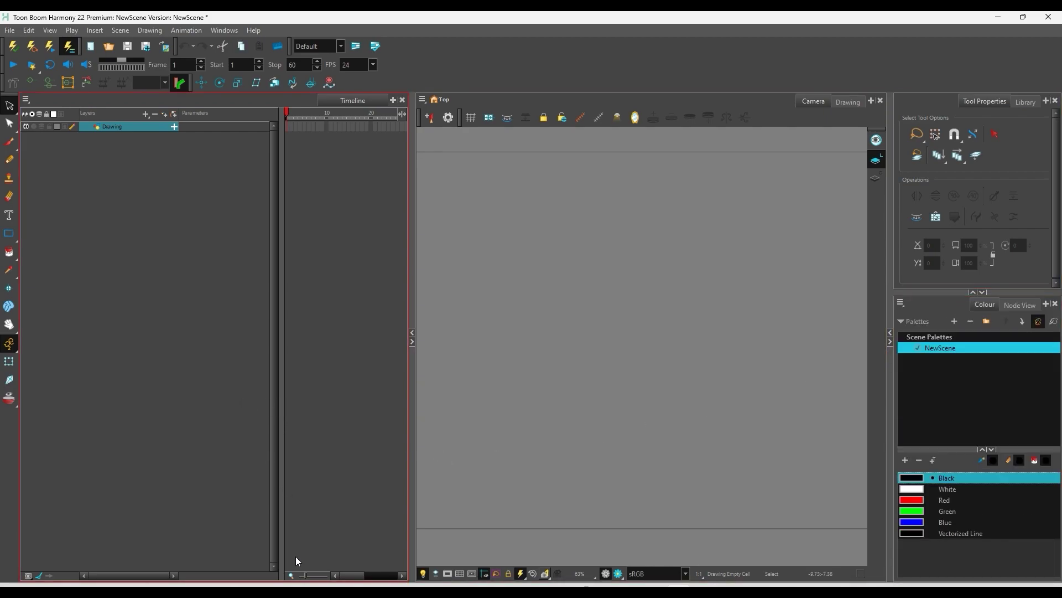
click(641, 404)
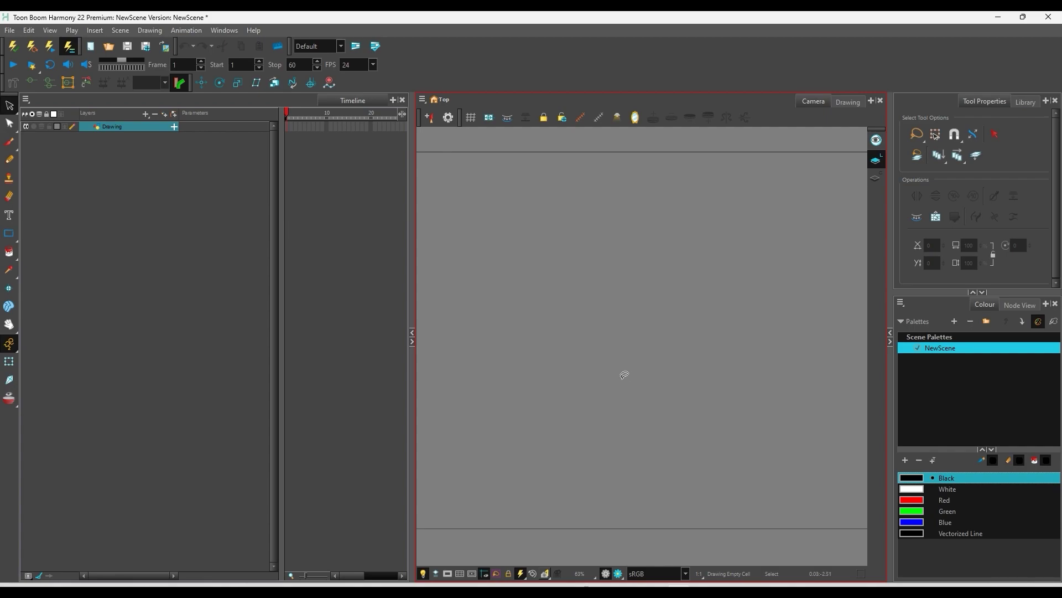
Reload the Default workspace and restore its original view layout
click(342, 49)
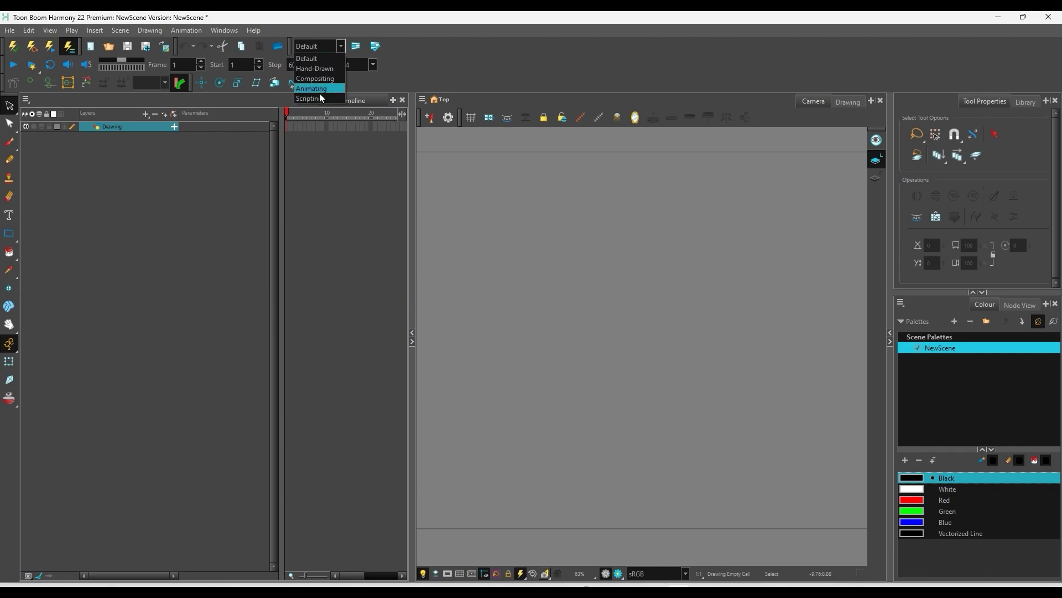
click(311, 60)
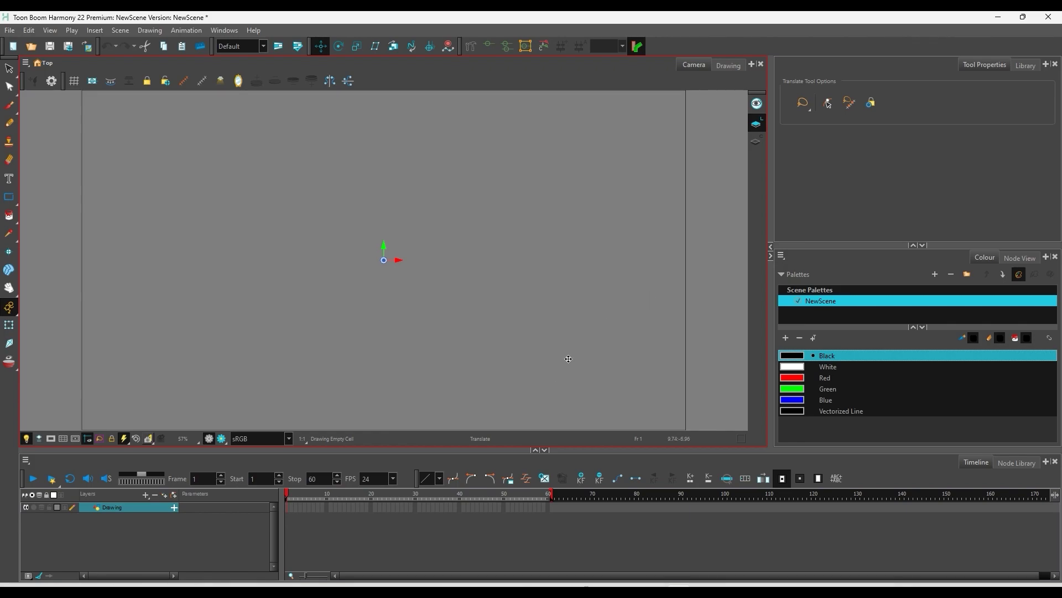
click(223, 30)
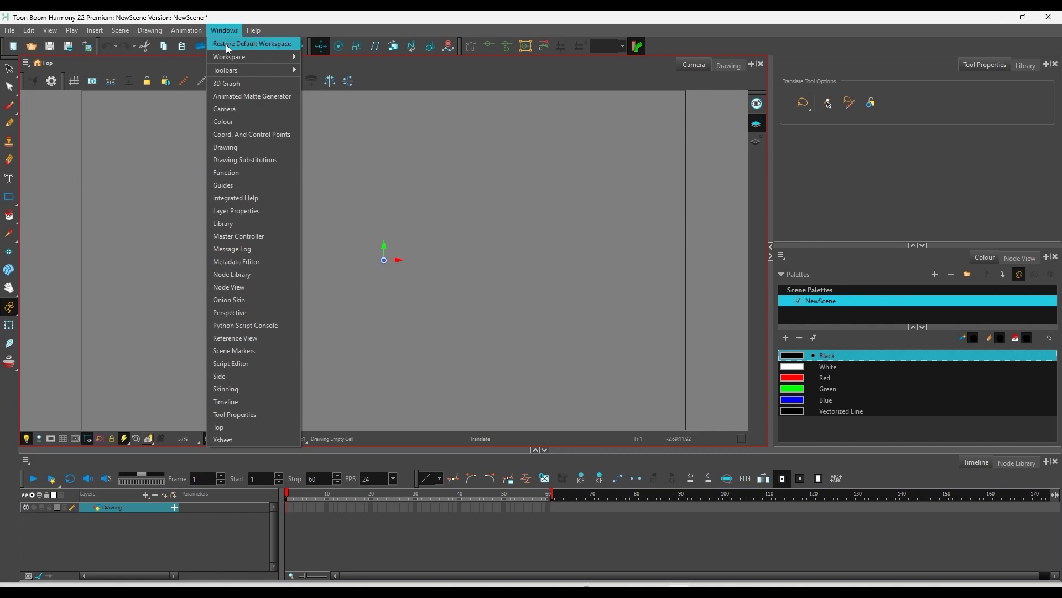
click(260, 43)
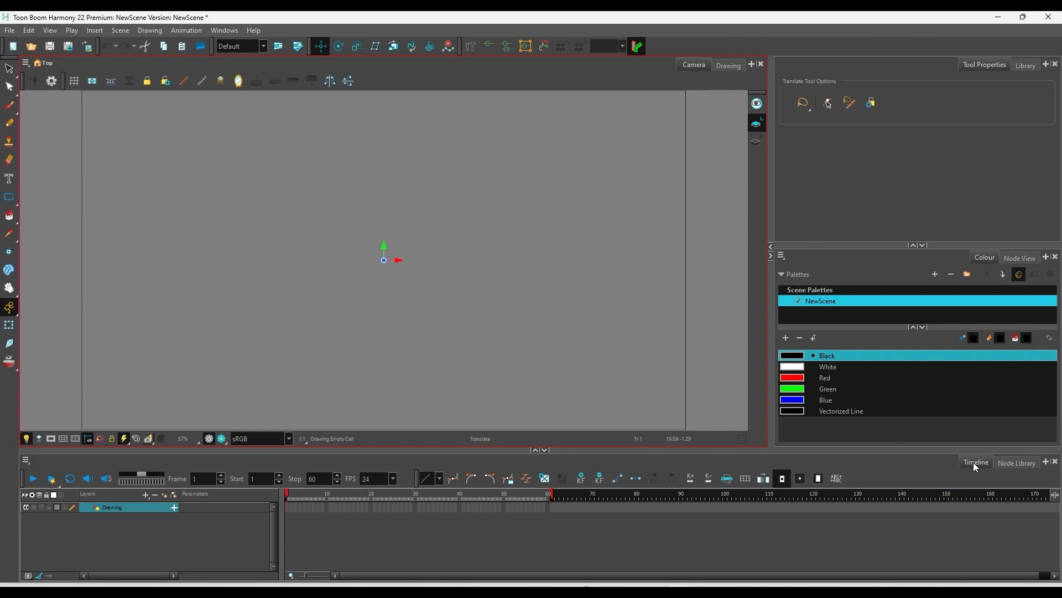
Dock the Timeline between the Tools toolbar and the Camera view, close the Node Library, and narrow the Timeline
drag(976, 462, 31, 275)
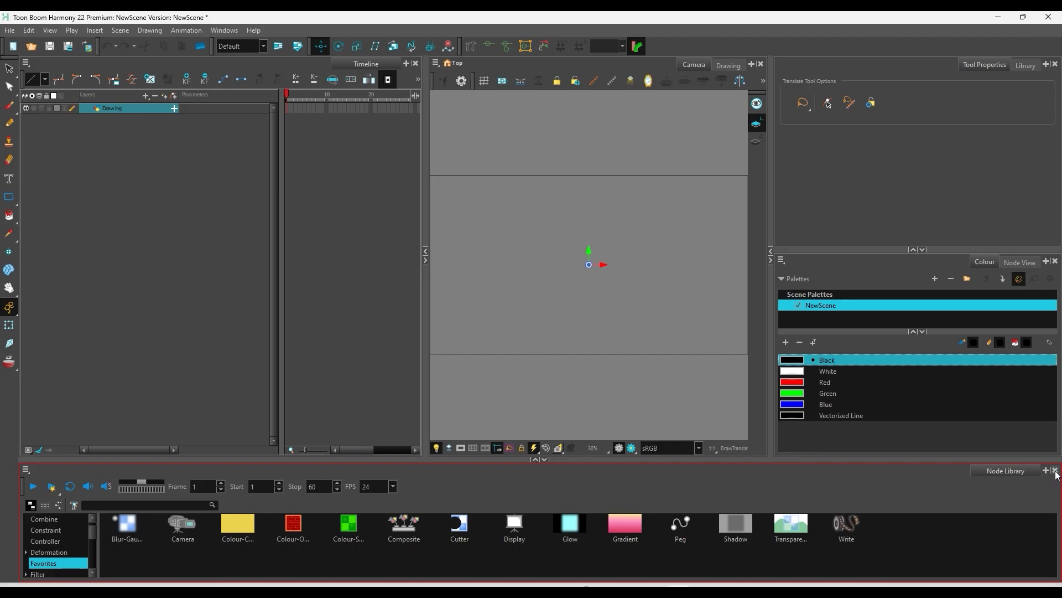
click(1055, 471)
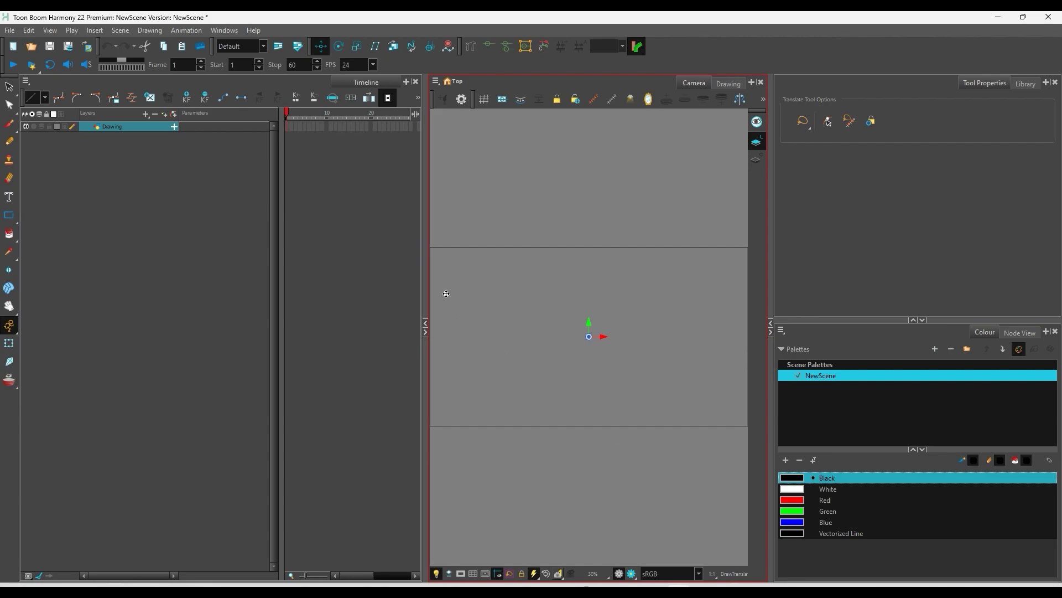
drag(427, 284, 347, 284)
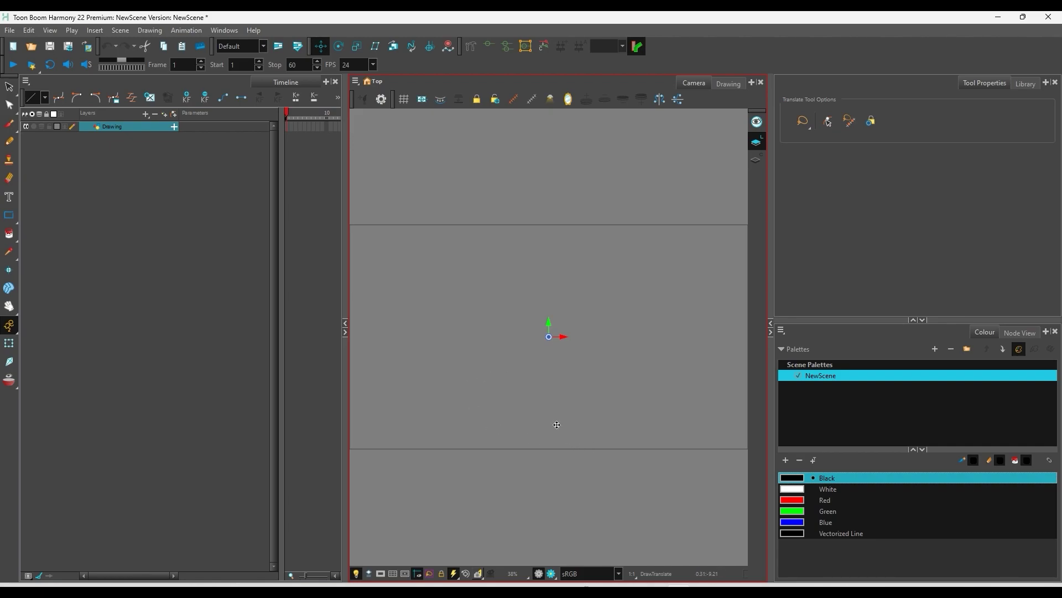
Save the current layout as a new workspace named 01
click(229, 34)
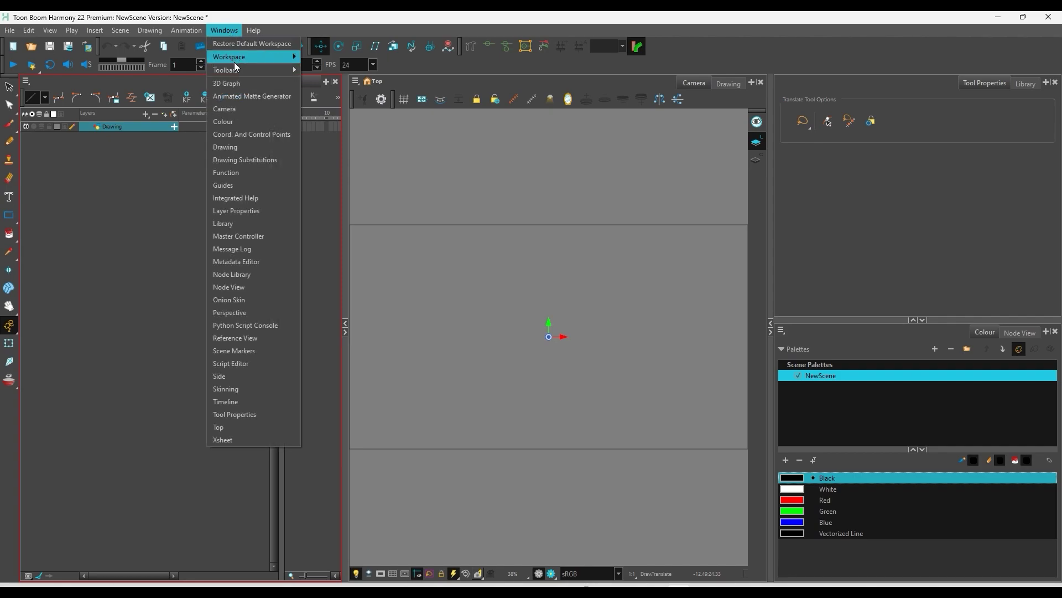
mouse_move(220, 59)
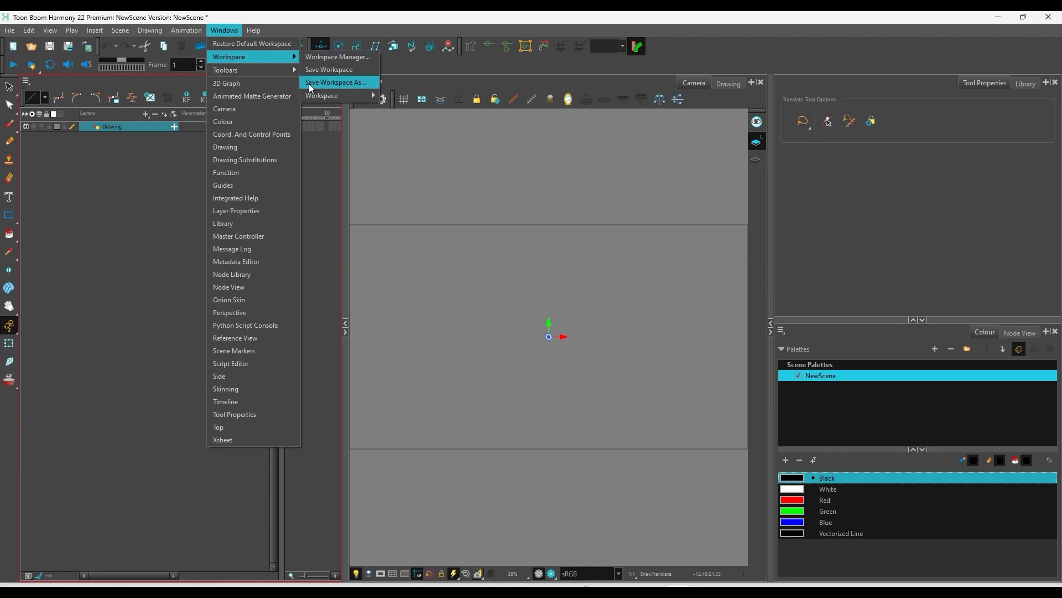
click(356, 83)
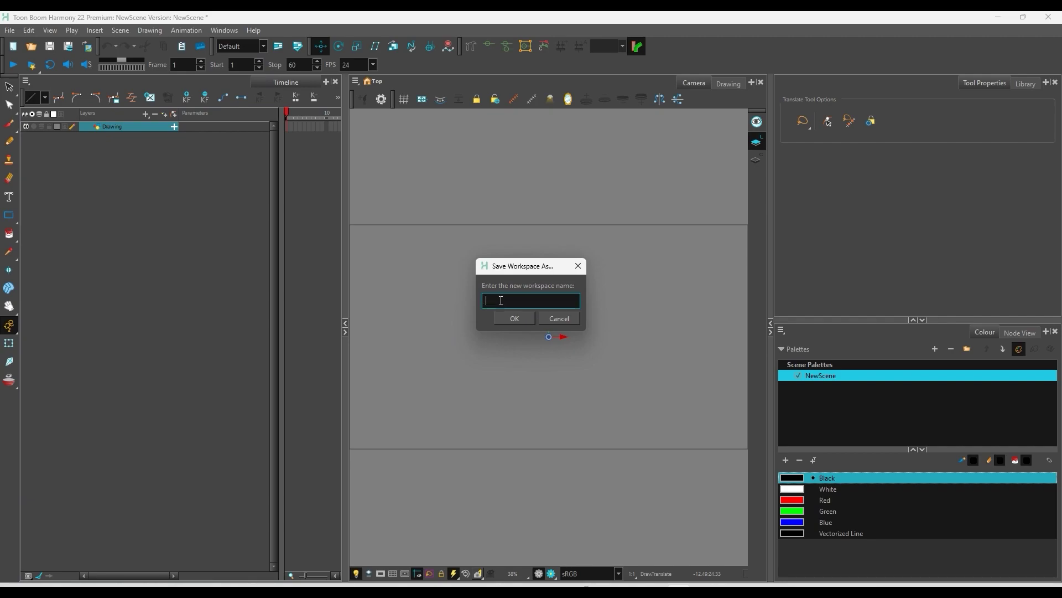
text(01)
click(514, 319)
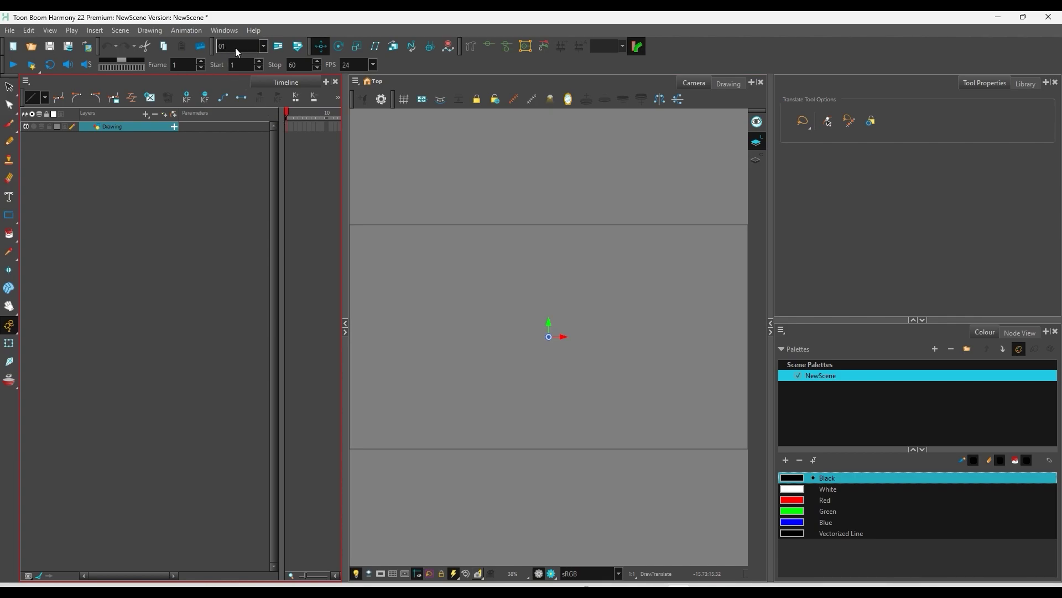
Check the list of available workspaces for the saved workspace 01
click(264, 47)
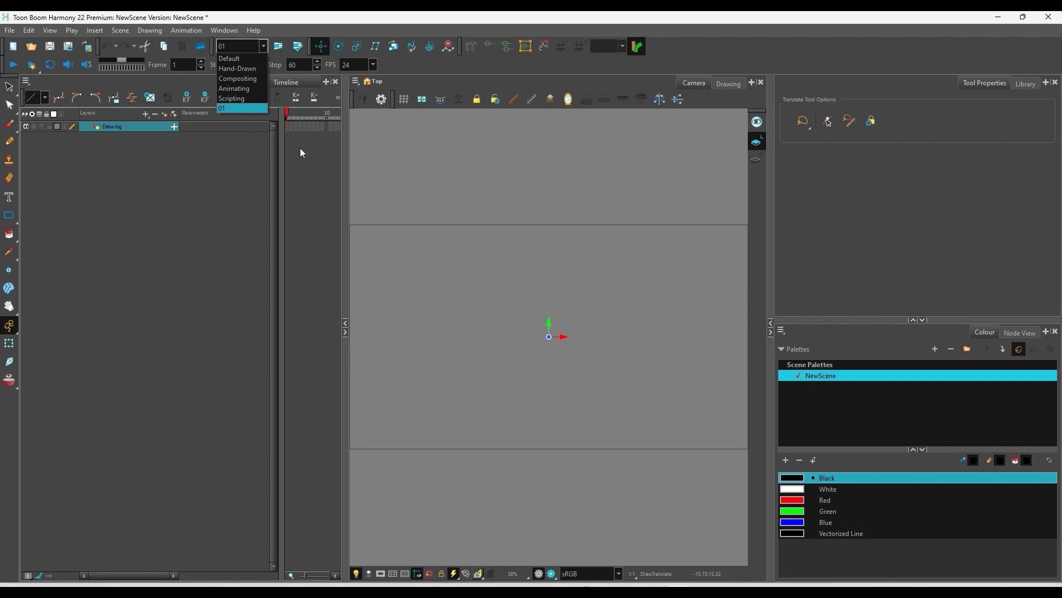
click(321, 161)
click(270, 79)
click(455, 276)
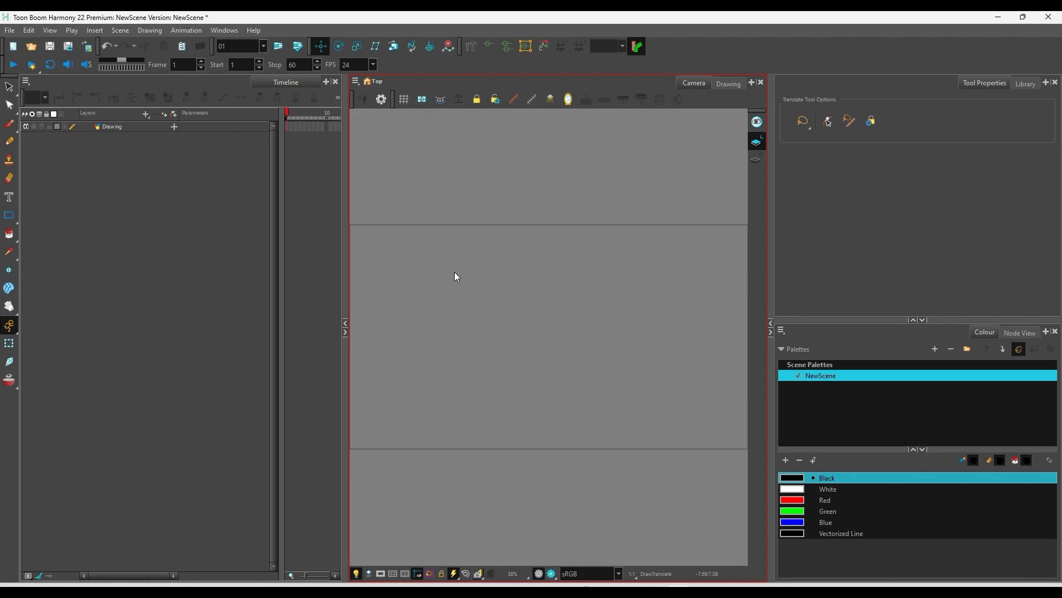
click(318, 89)
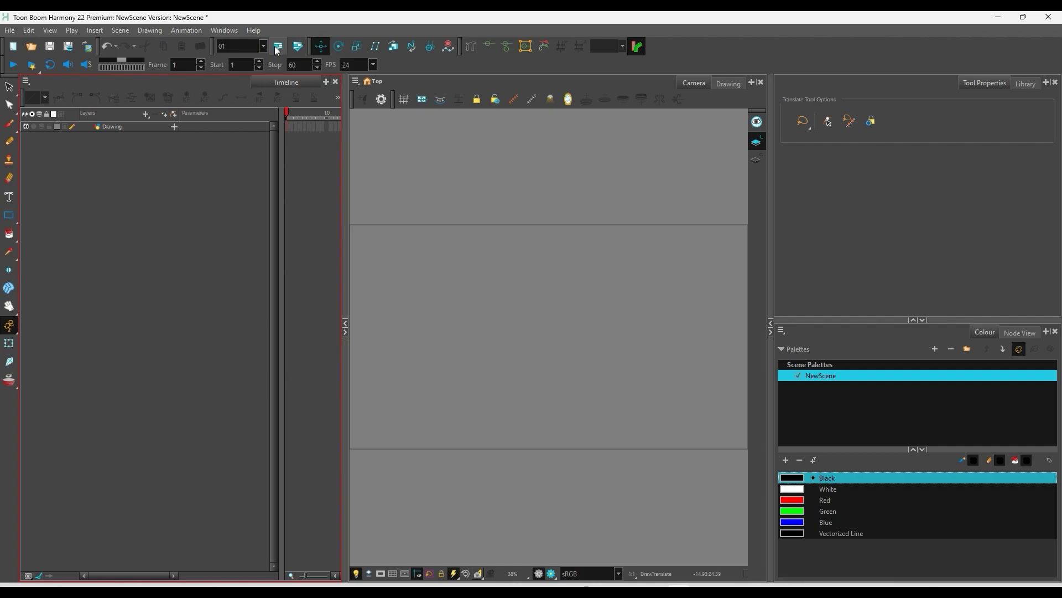
Delete the workspace 01 in the Workspace Manager, apply the change, and check the list of available workspaces
click(278, 47)
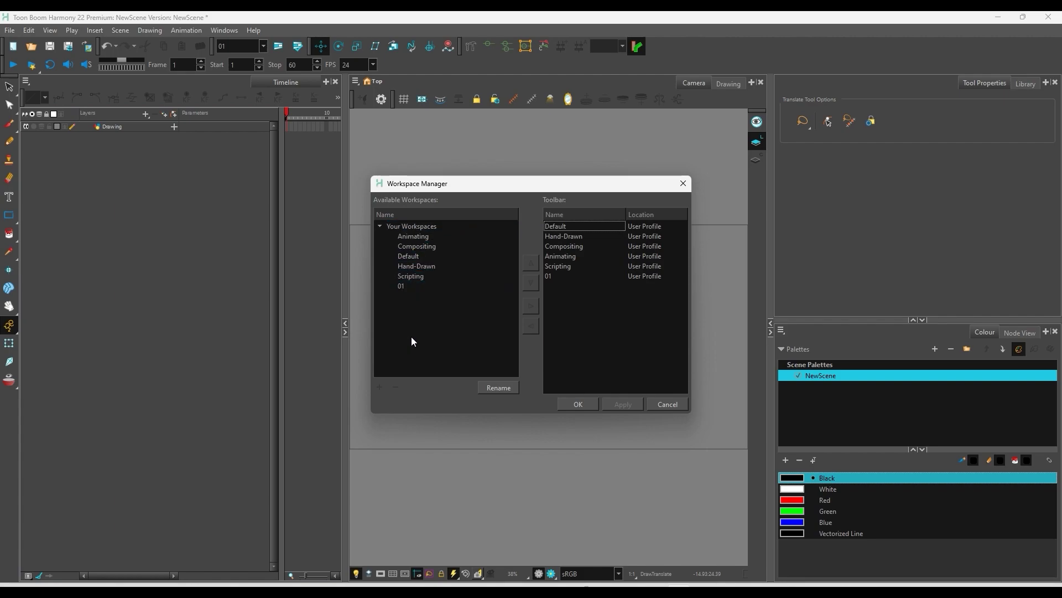
click(413, 287)
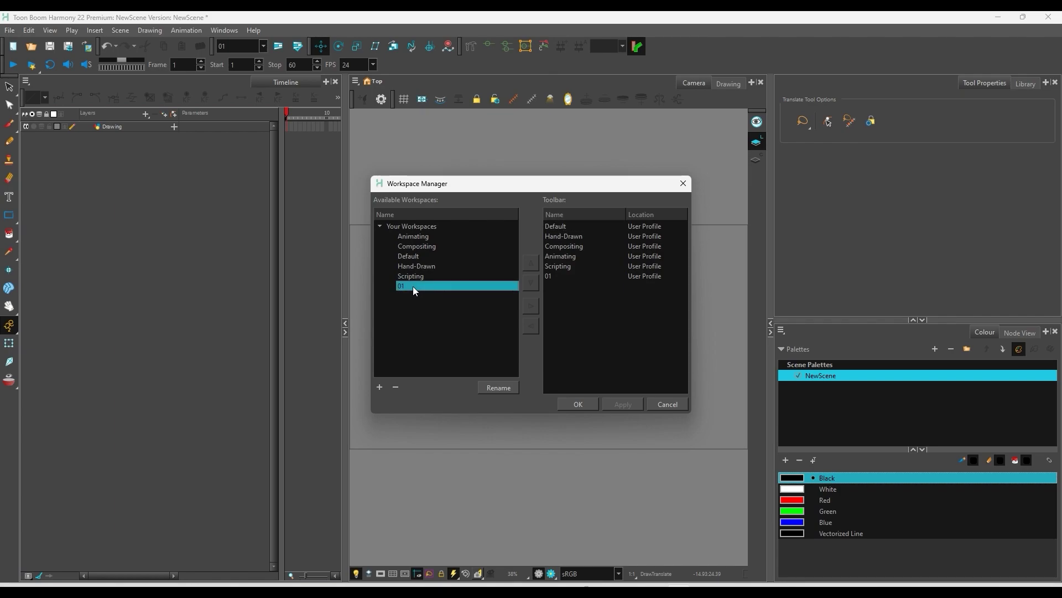
click(396, 387)
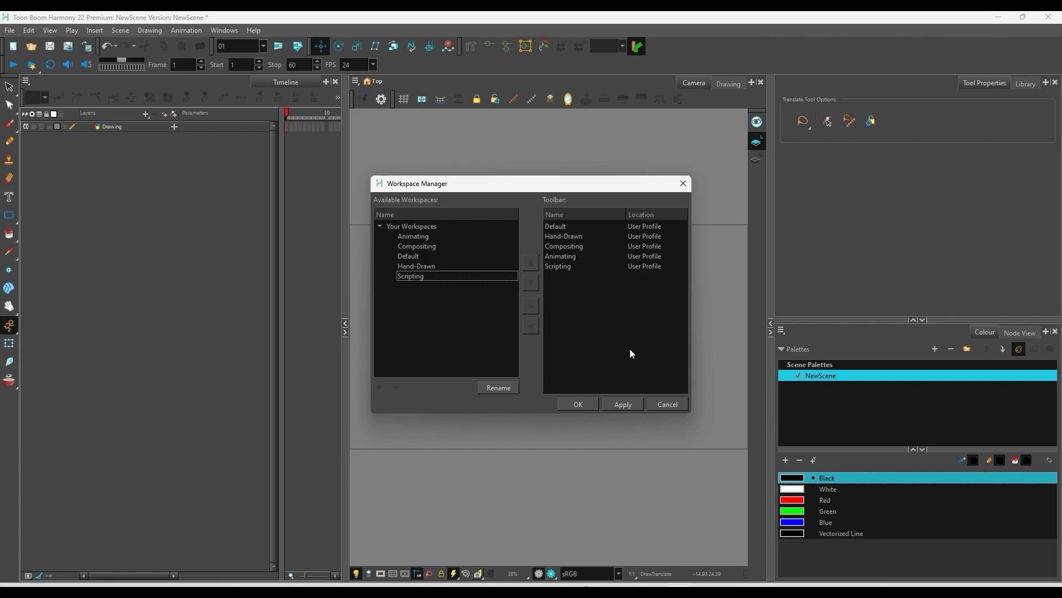
click(629, 406)
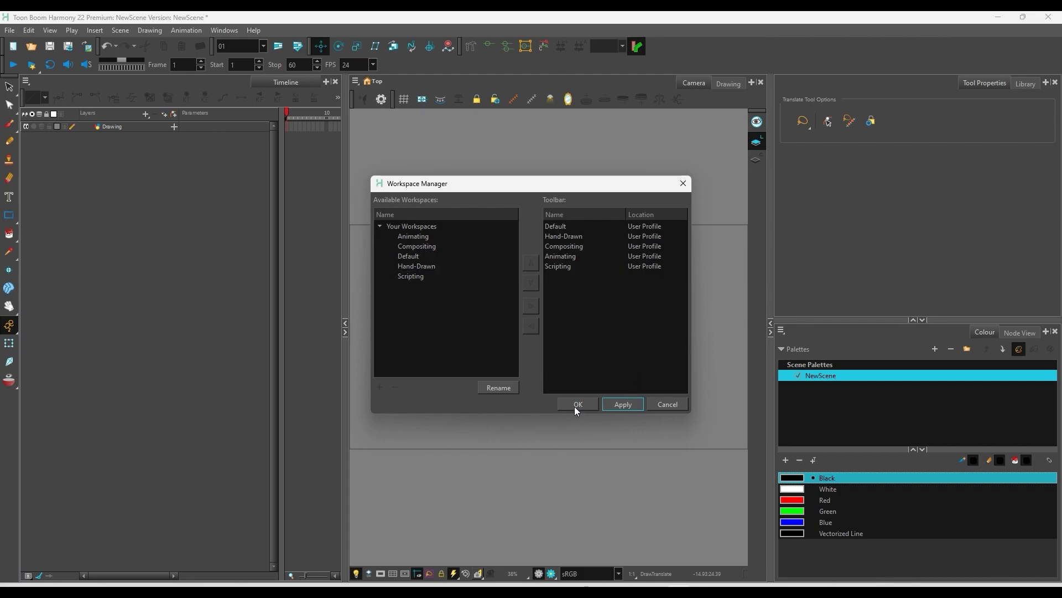
click(621, 406)
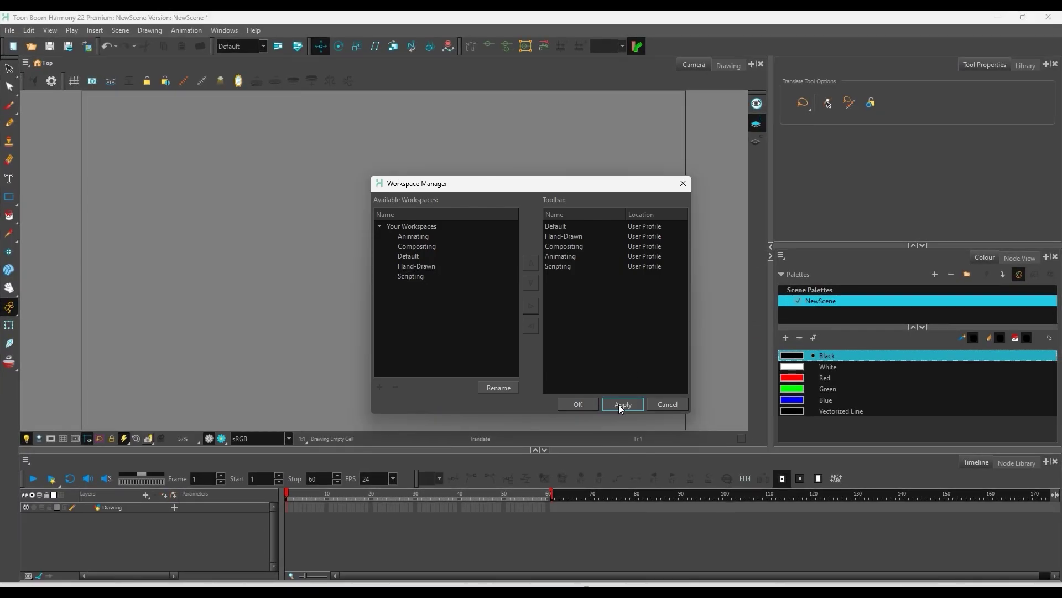
click(578, 405)
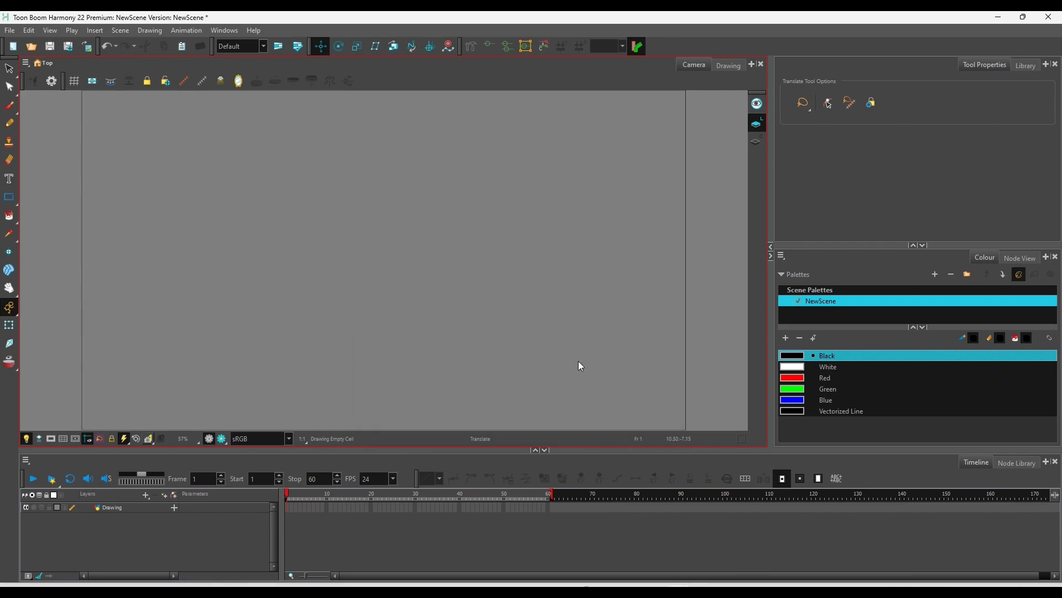
click(263, 47)
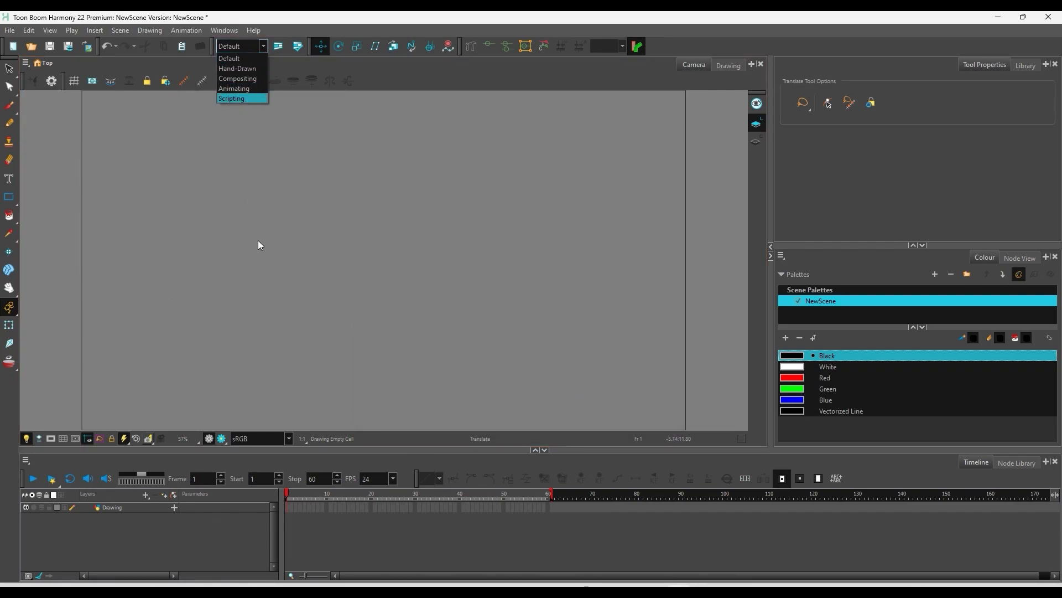
click(420, 274)
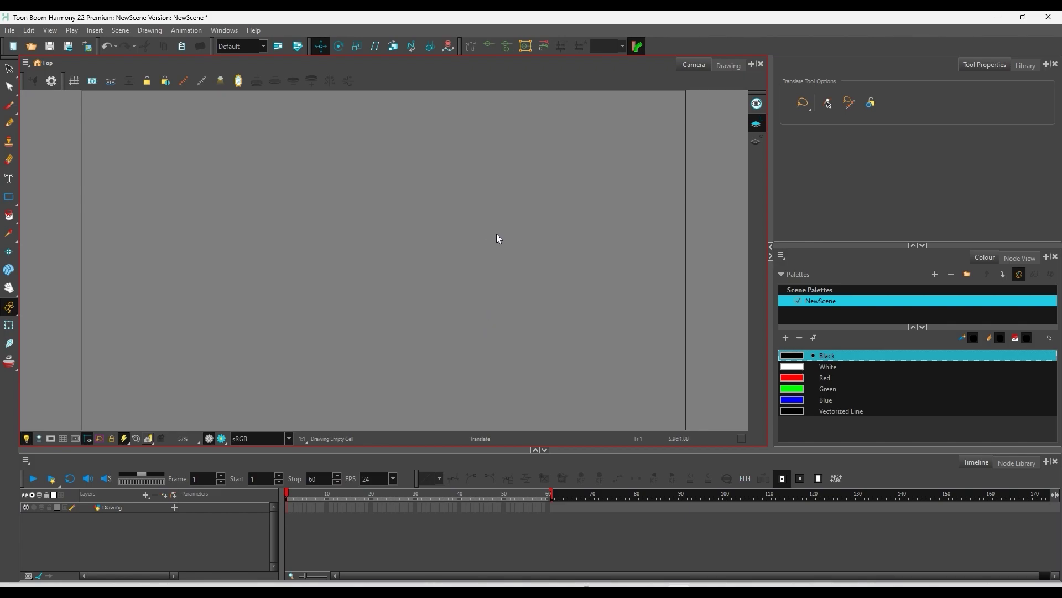
Turn off Enable Deformations, then open the Toolbar Manager for the Deformation toolbar and enlarge it vertically
click(636, 46)
right_click(725, 46)
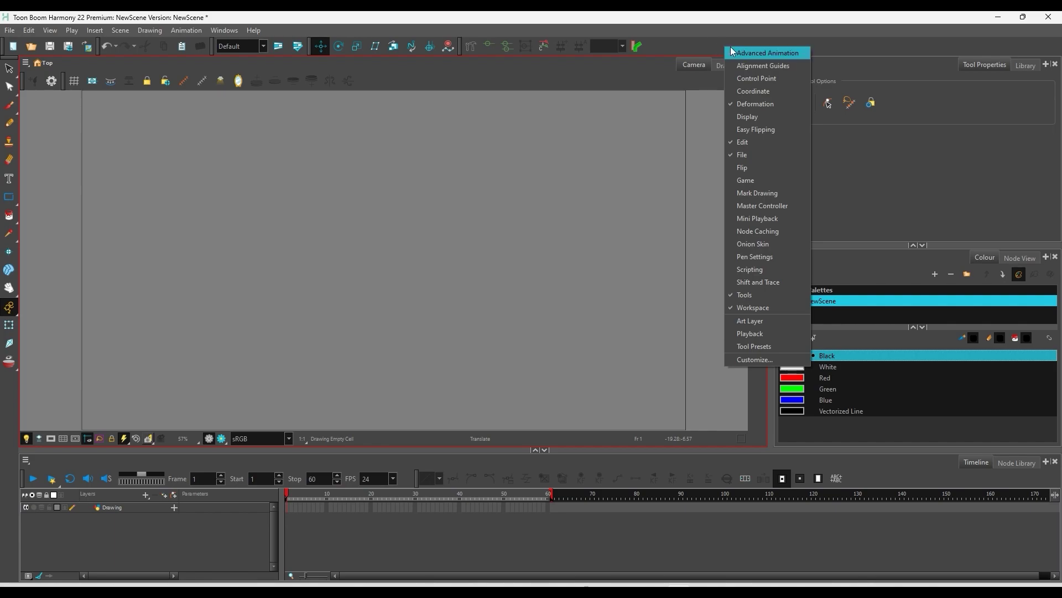
click(762, 360)
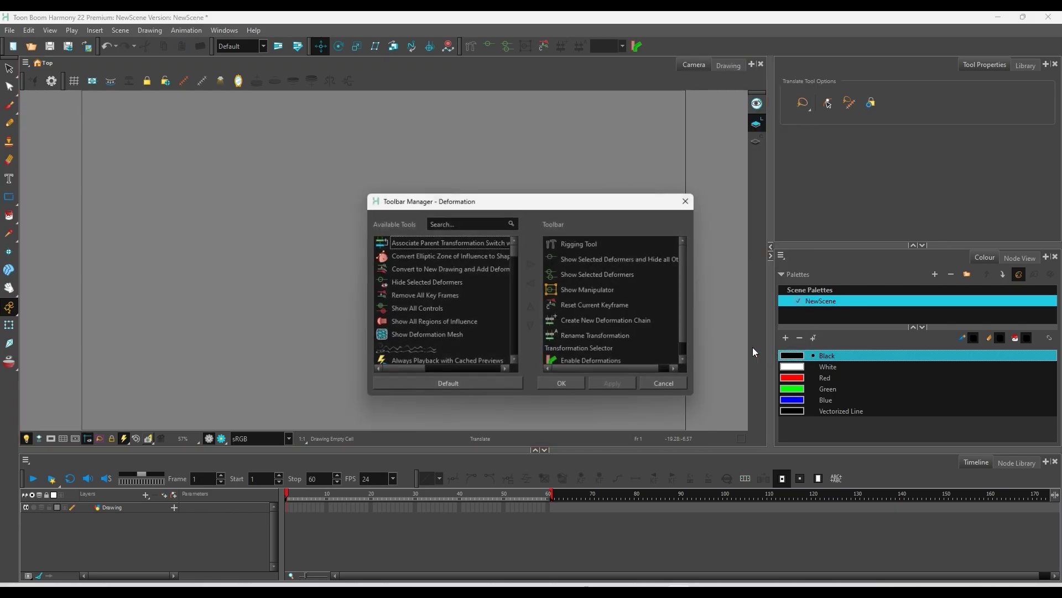
drag(595, 398, 594, 517)
drag(605, 202, 599, 125)
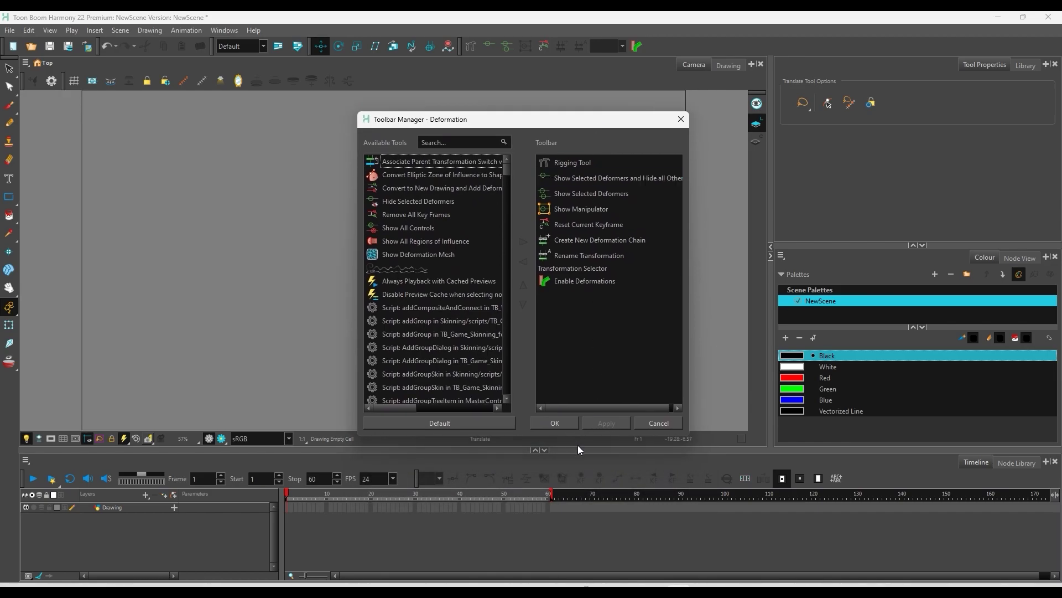
drag(533, 440, 531, 532)
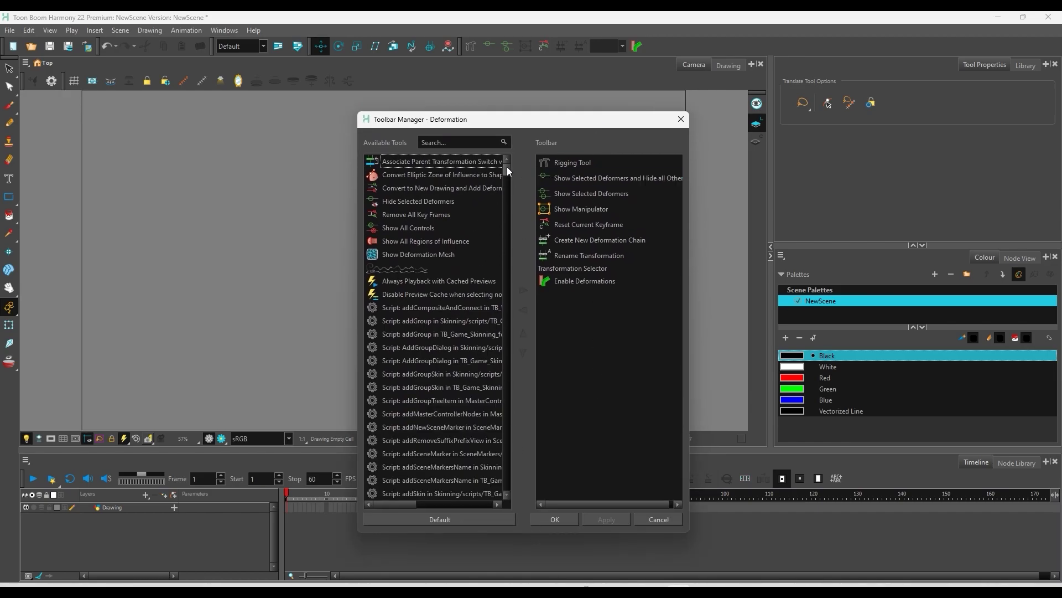
Remove the Enable Deformations tool from the Deformation toolbar and apply the change
mouse_move(507, 167)
mouse_down()
mouse_move(510, 500)
mouse_move(513, 158)
mouse_up()
click(546, 285)
click(577, 280)
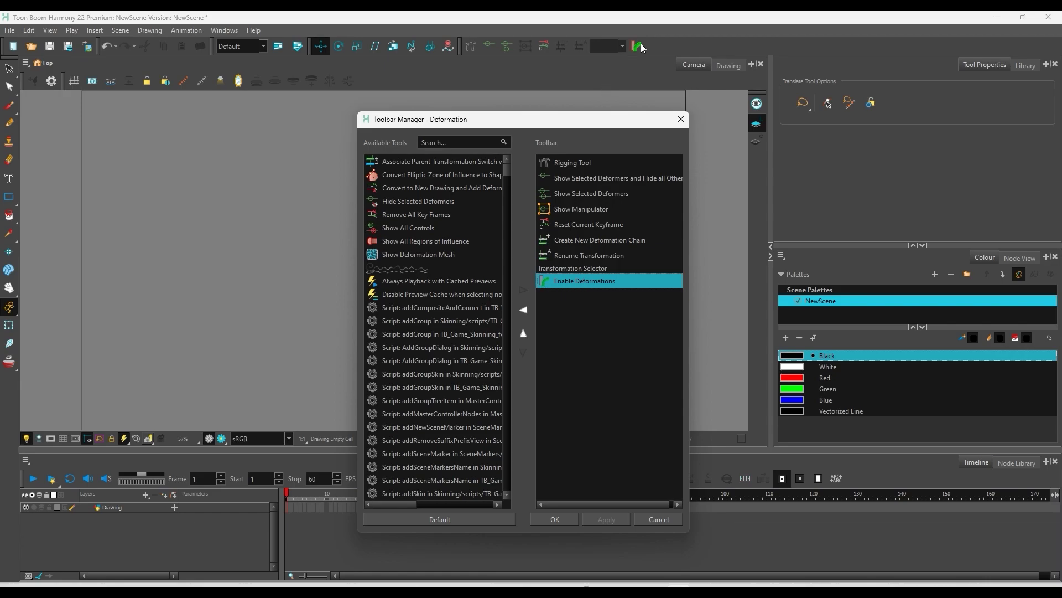
click(523, 311)
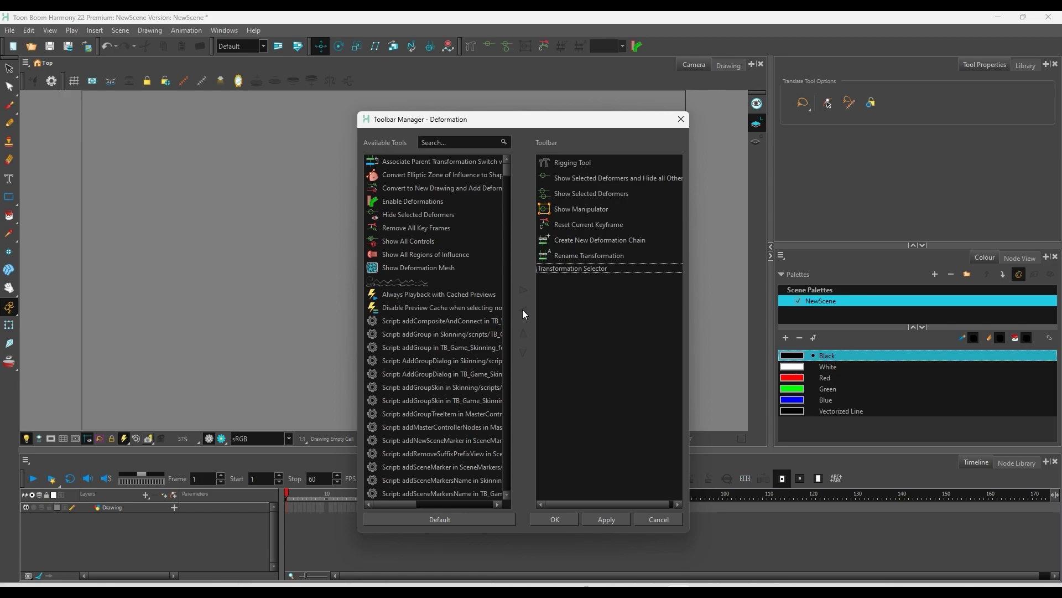
click(606, 520)
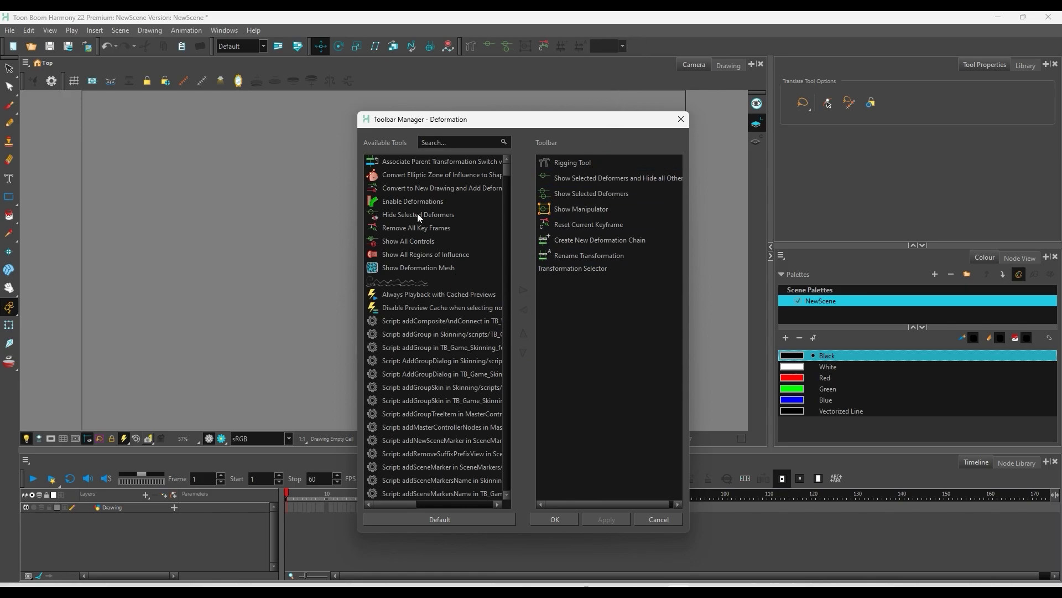
Add the Enable Deformations tool back to the Deformation toolbar, apply the change, and close the Toolbar Manager
click(401, 201)
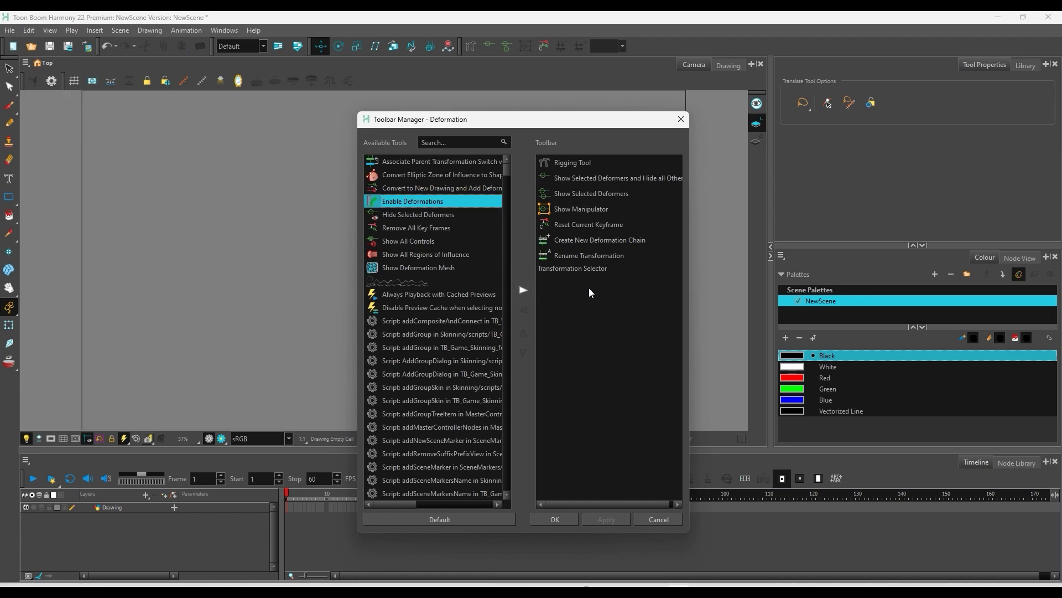
click(523, 291)
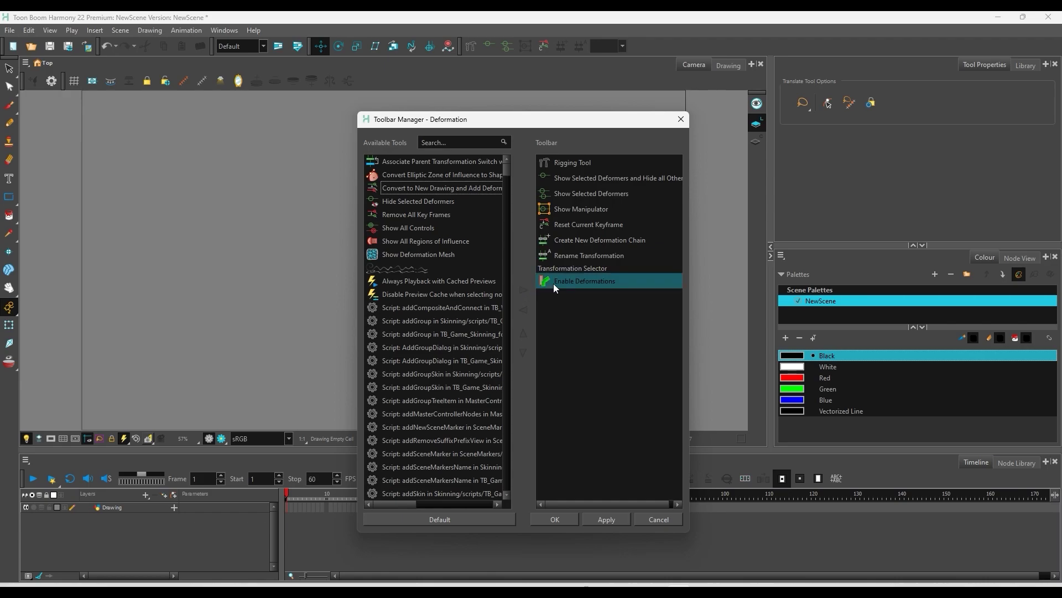
click(607, 519)
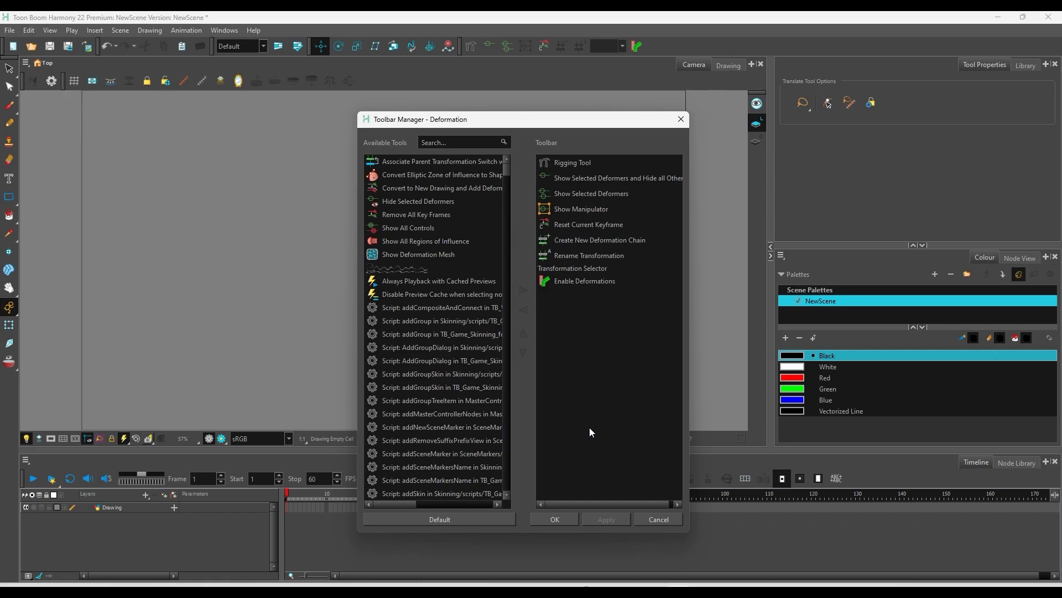
click(556, 520)
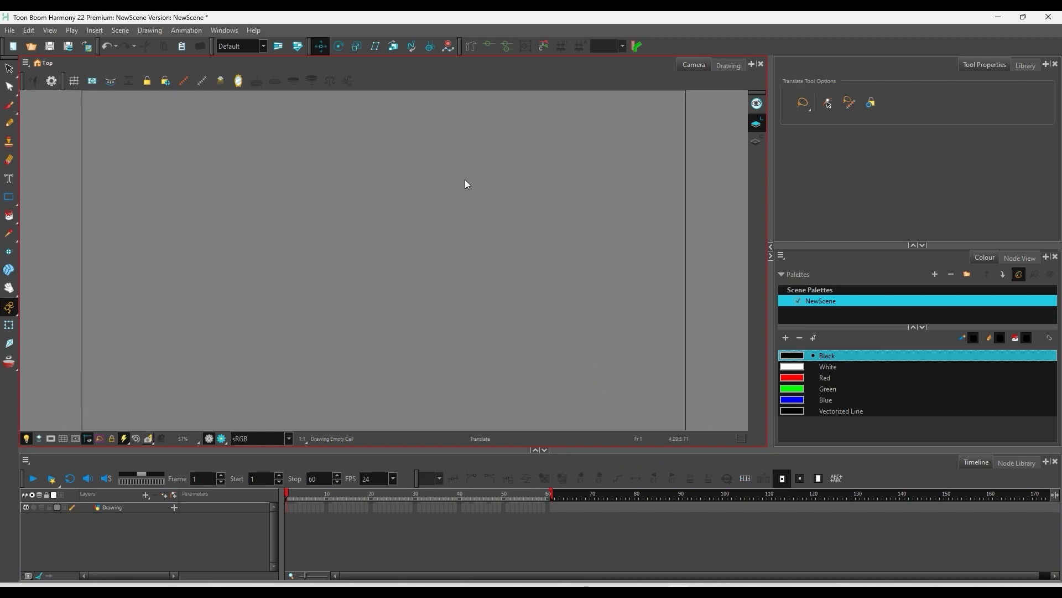
Dock the Timeline between the Tools toolbar and the Camera view, narrow it slightly, and close the Node Library
click(298, 48)
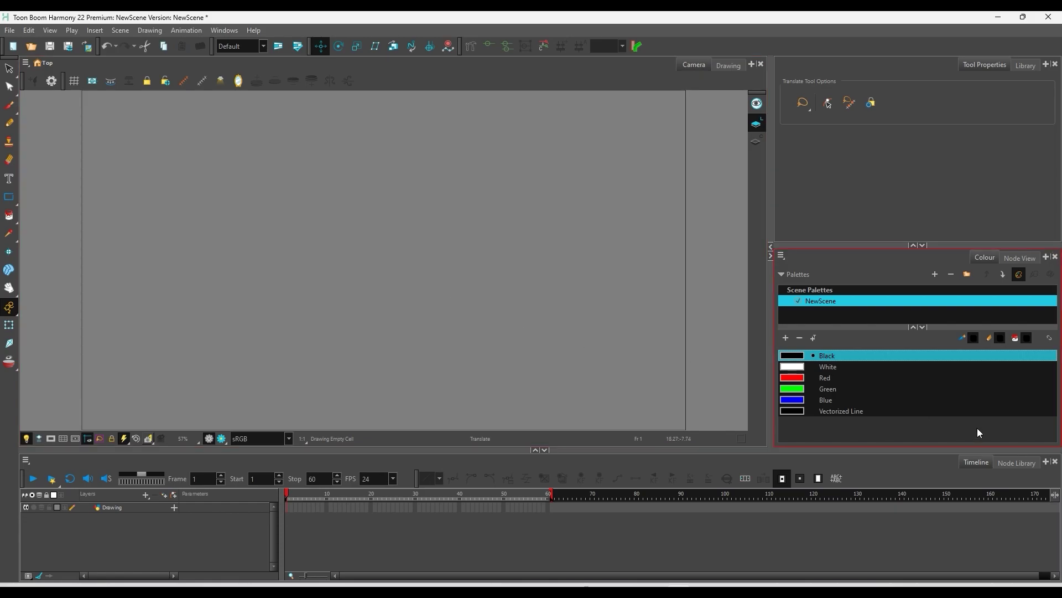
drag(971, 459, 34, 312)
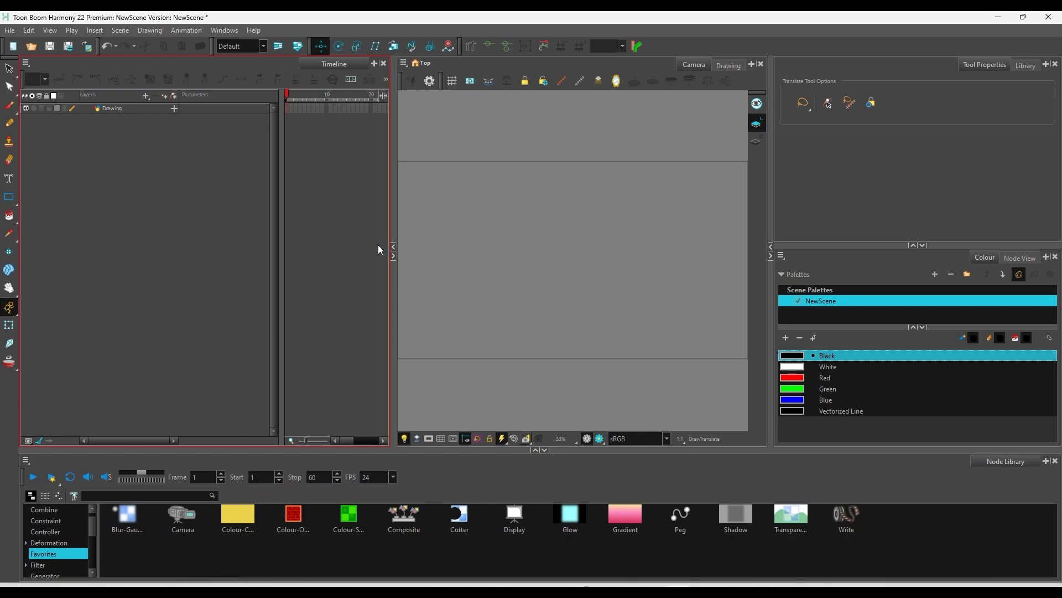
drag(394, 221, 363, 221)
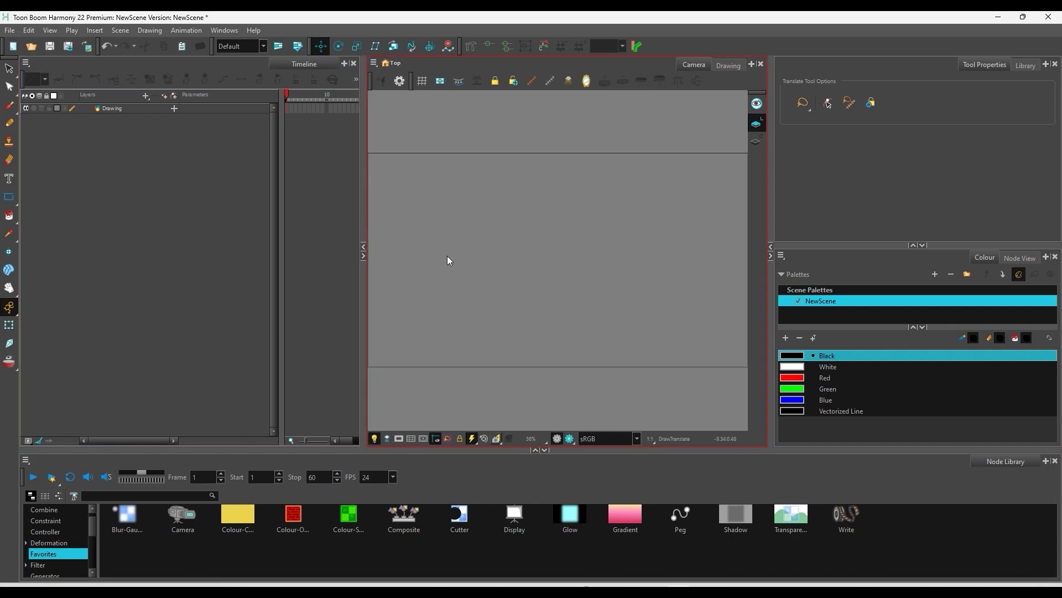
click(1055, 461)
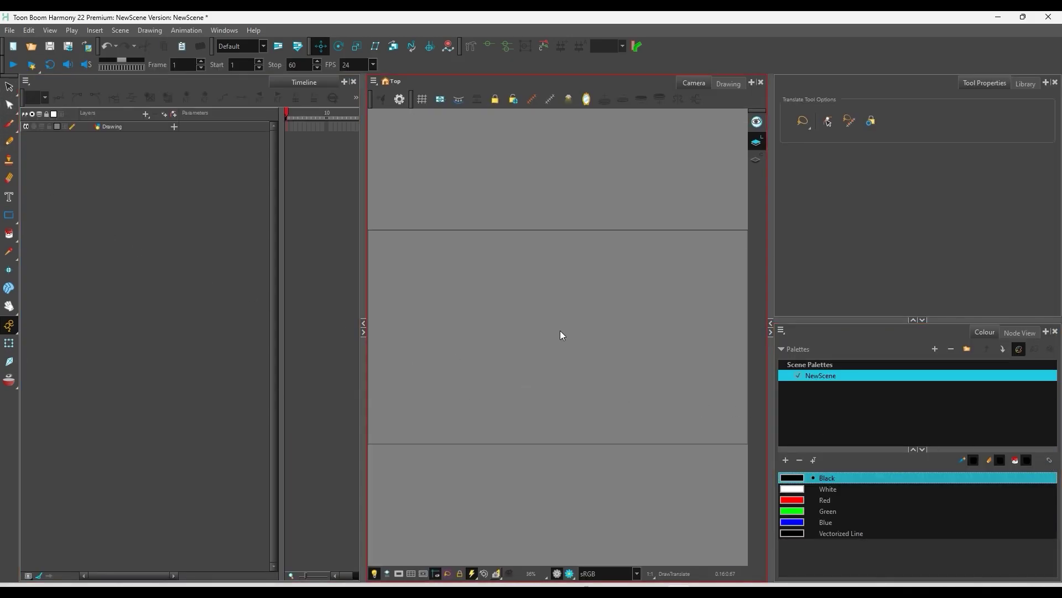
Save the rearranged layout as a new workspace named 01 and check that it is in the workspace list
click(228, 31)
mouse_move(231, 58)
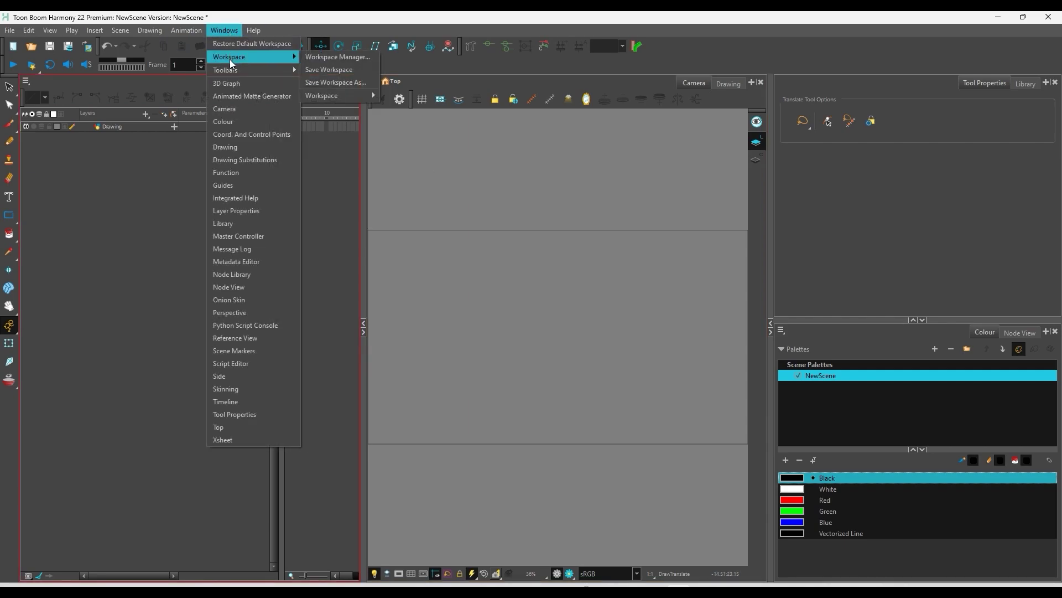
click(356, 82)
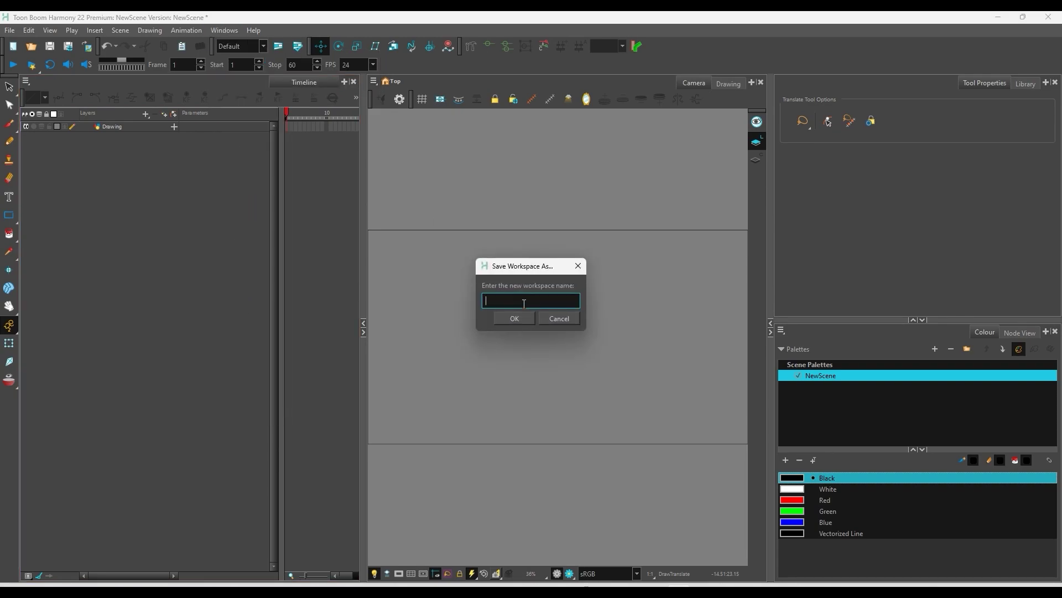
text(01)
click(514, 318)
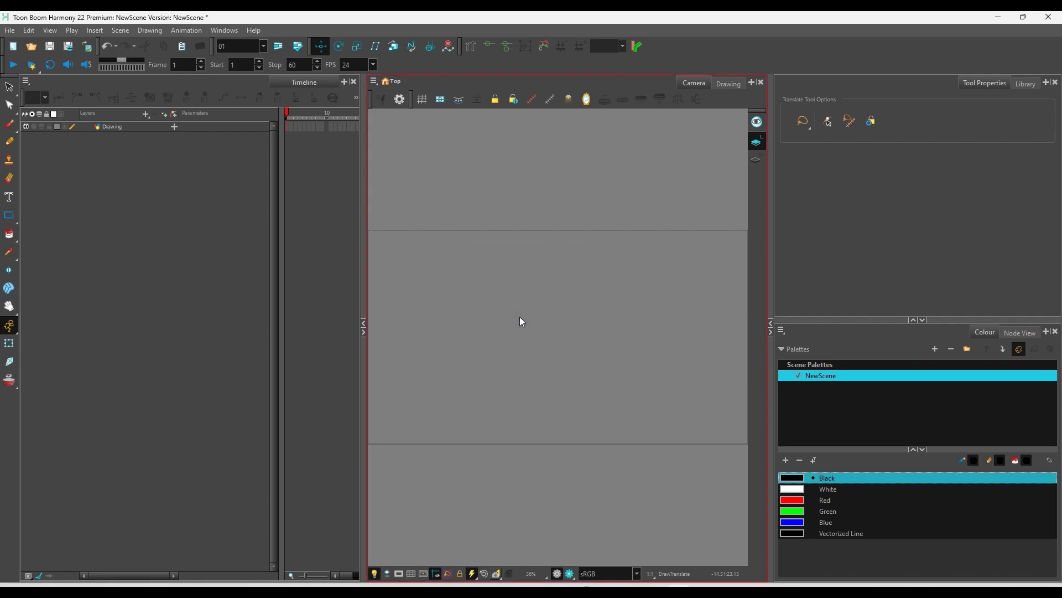
click(262, 47)
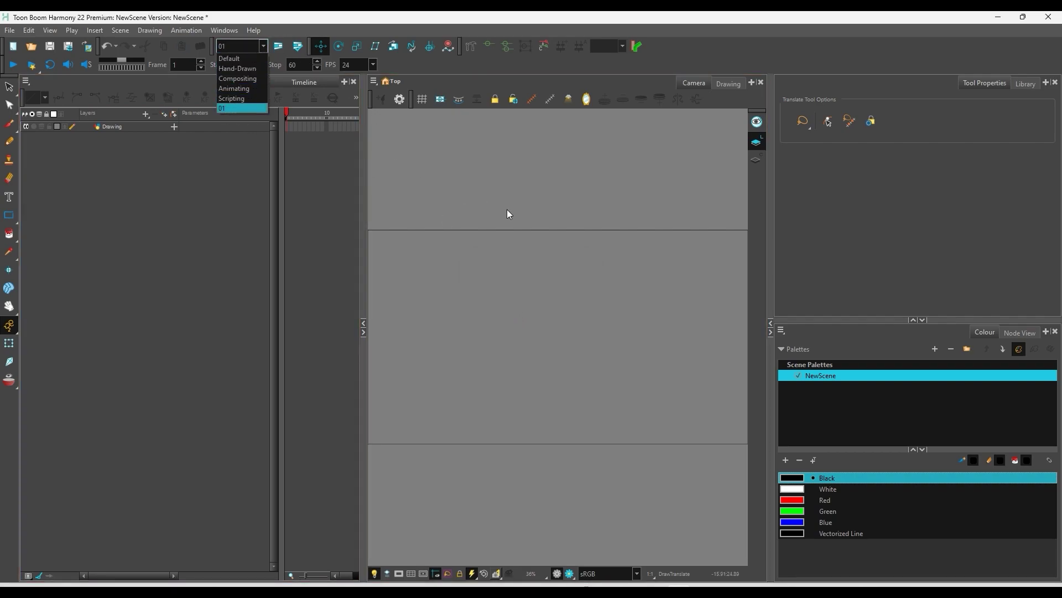
click(528, 204)
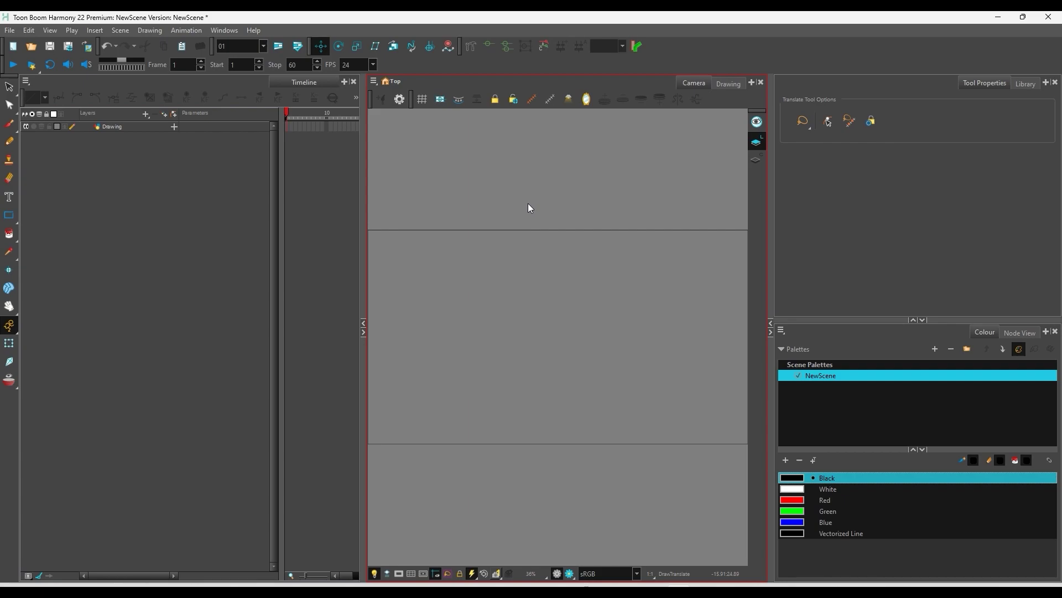